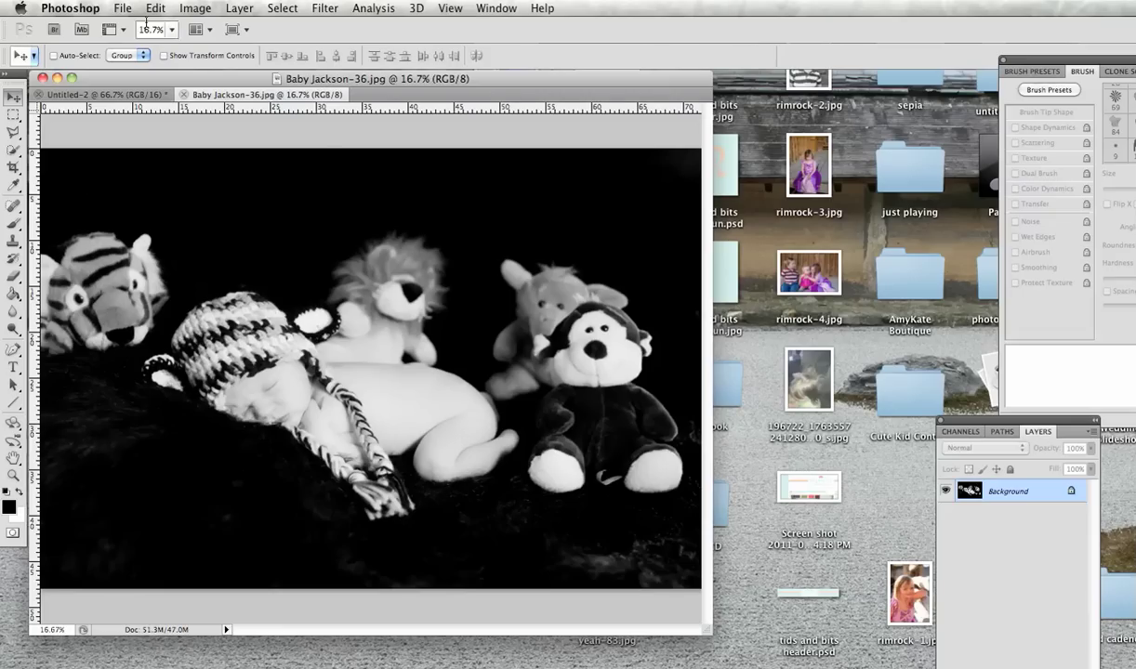
# Step: Create a new 1000 × 1000 px, 300 ppi document with Transparent background contents
pyautogui.click(123, 9)
pyautogui.click(138, 26)
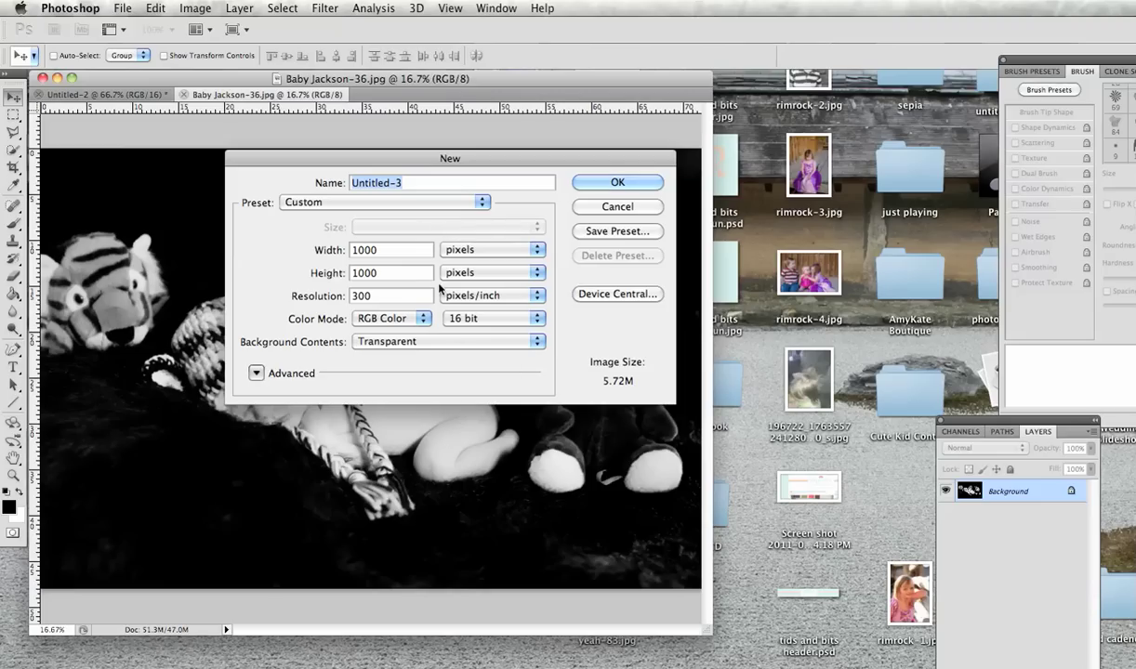
pyautogui.click(381, 341)
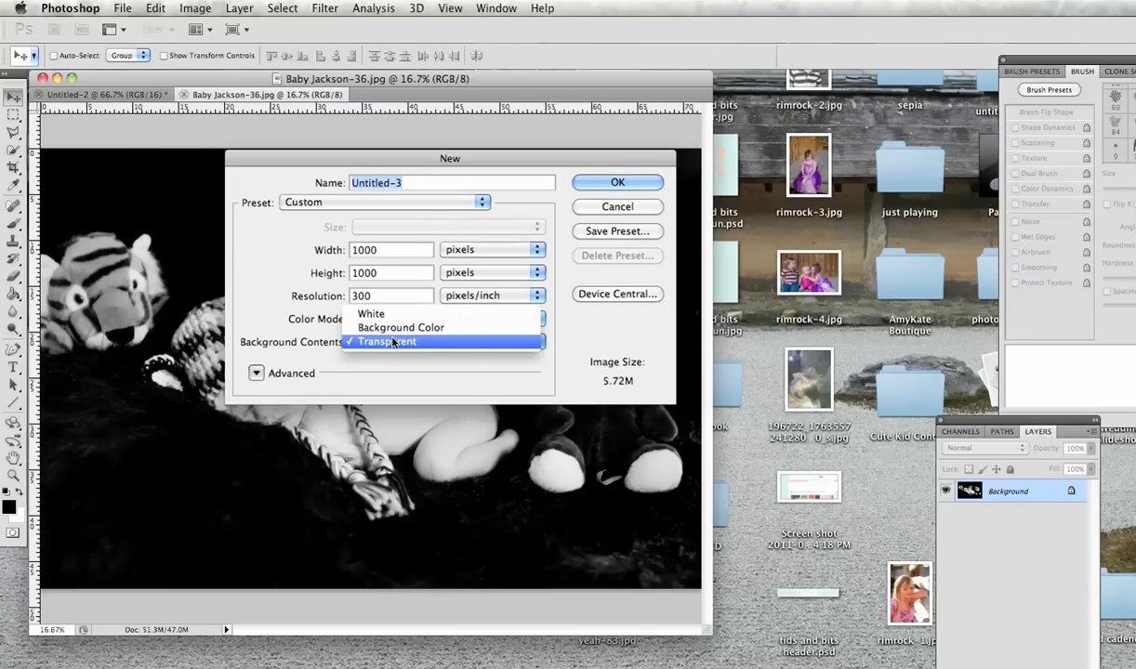
pyautogui.click(390, 342)
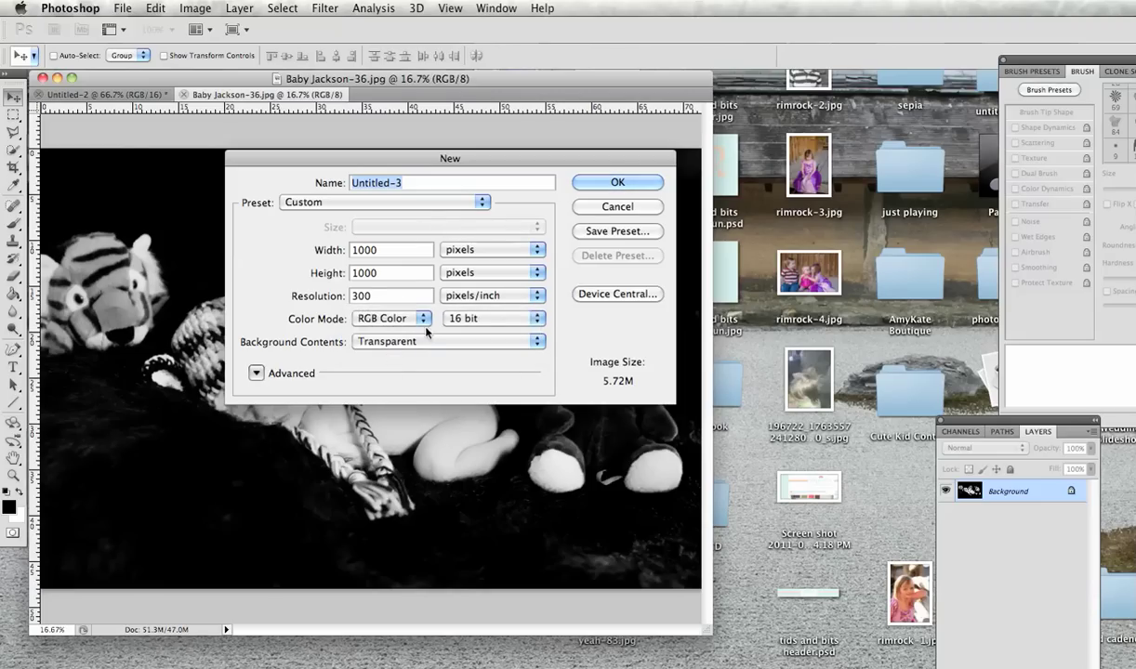
pyautogui.click(613, 183)
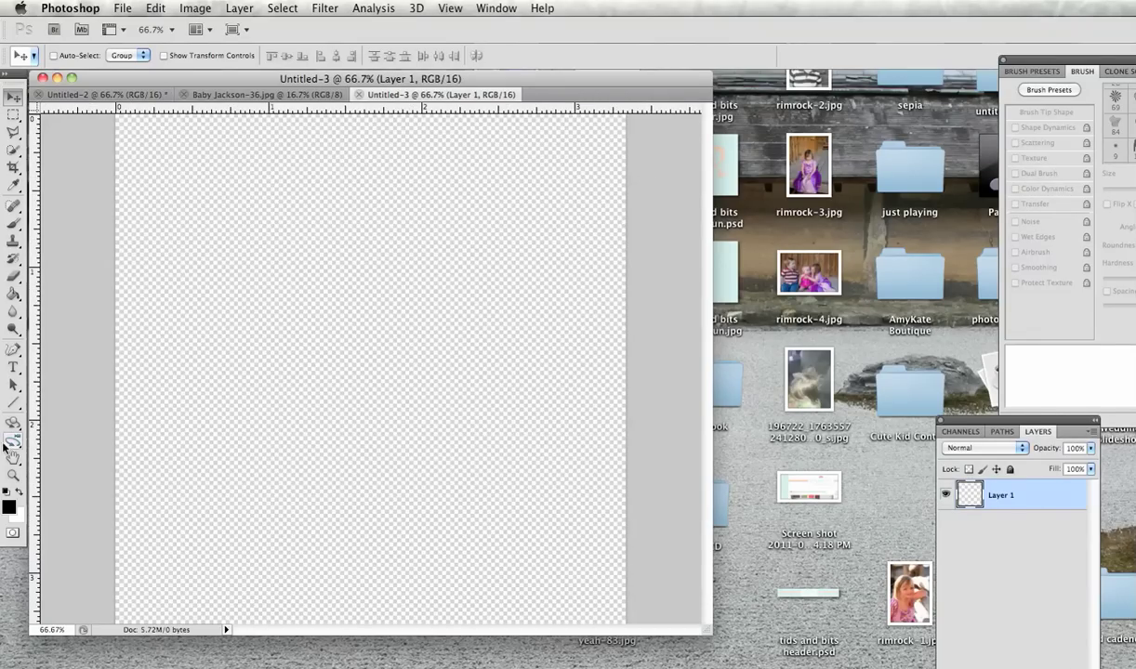
pyautogui.click(12, 368)
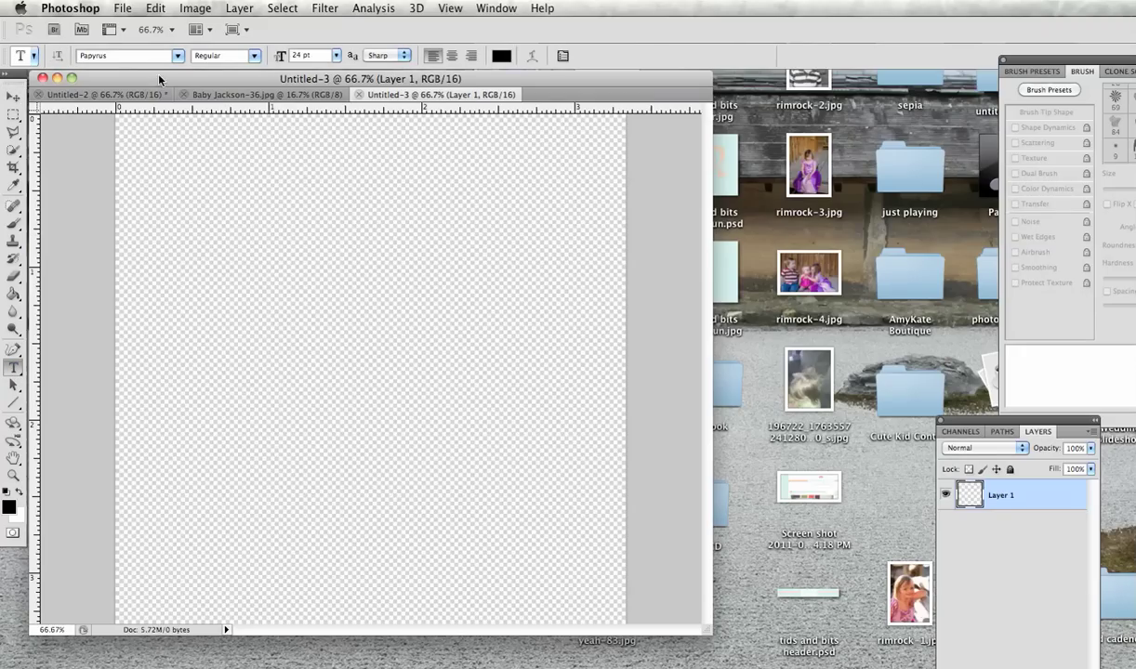
pyautogui.click(177, 57)
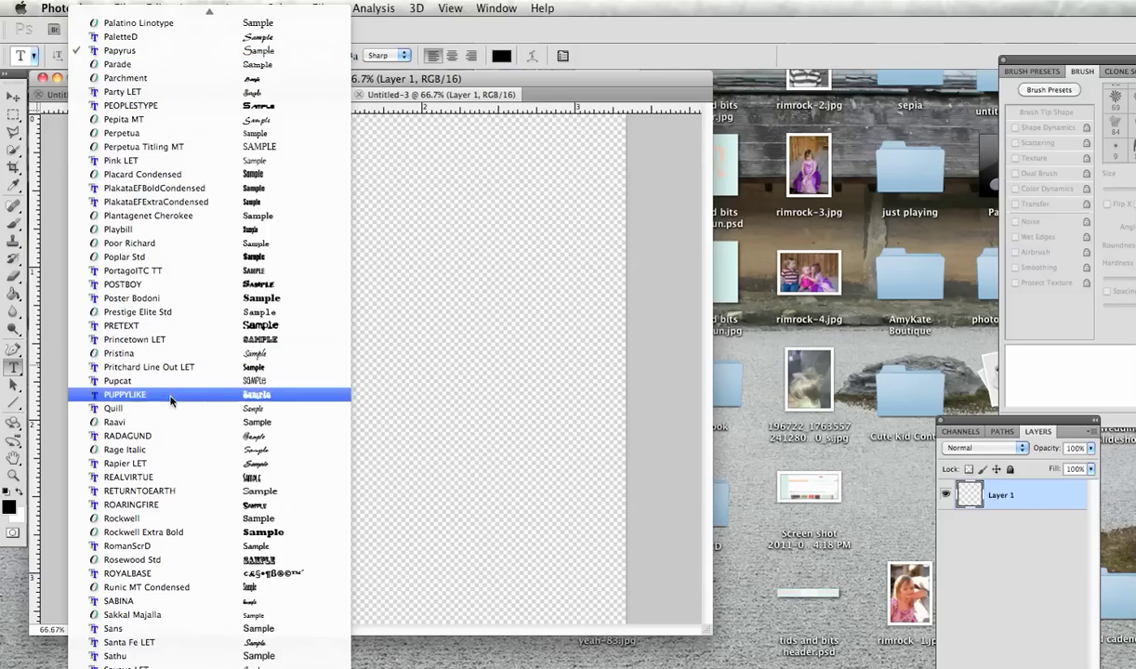
pyautogui.click(175, 353)
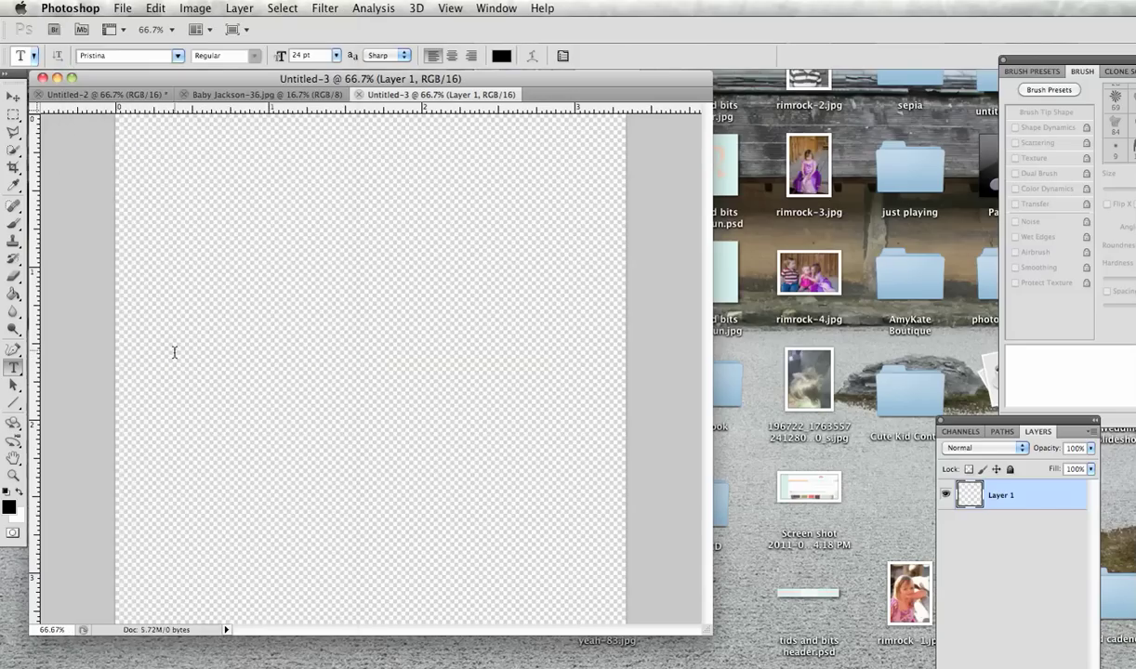
pyautogui.click(208, 260)
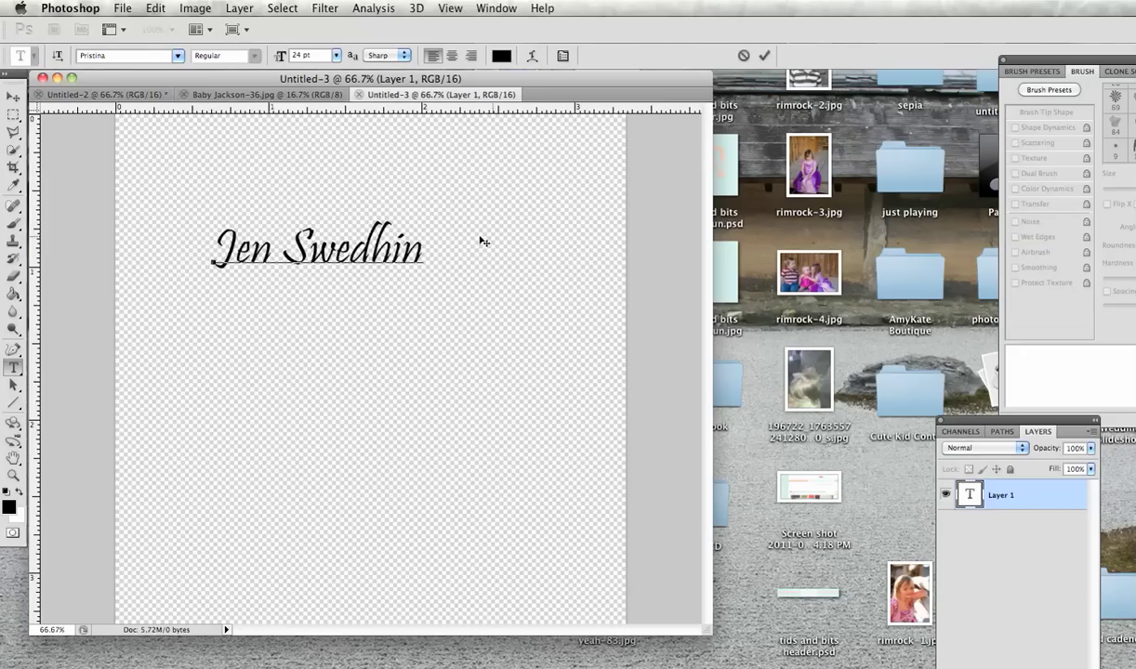
# Step: Resize the name to 48 pt and shift it toward the canvas's left edge
pyautogui.moveTo(423, 251); pyautogui.dragTo(203, 249)
pyautogui.doubleClick(352, 250)
pyautogui.press('super+a')
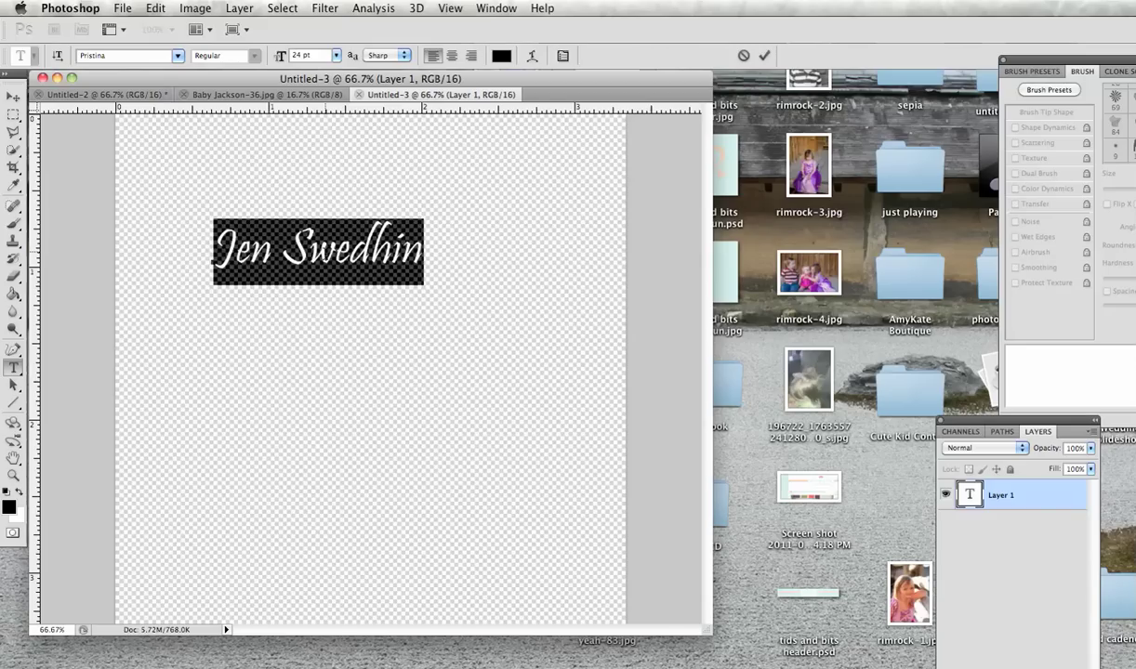
pyautogui.click(335, 57)
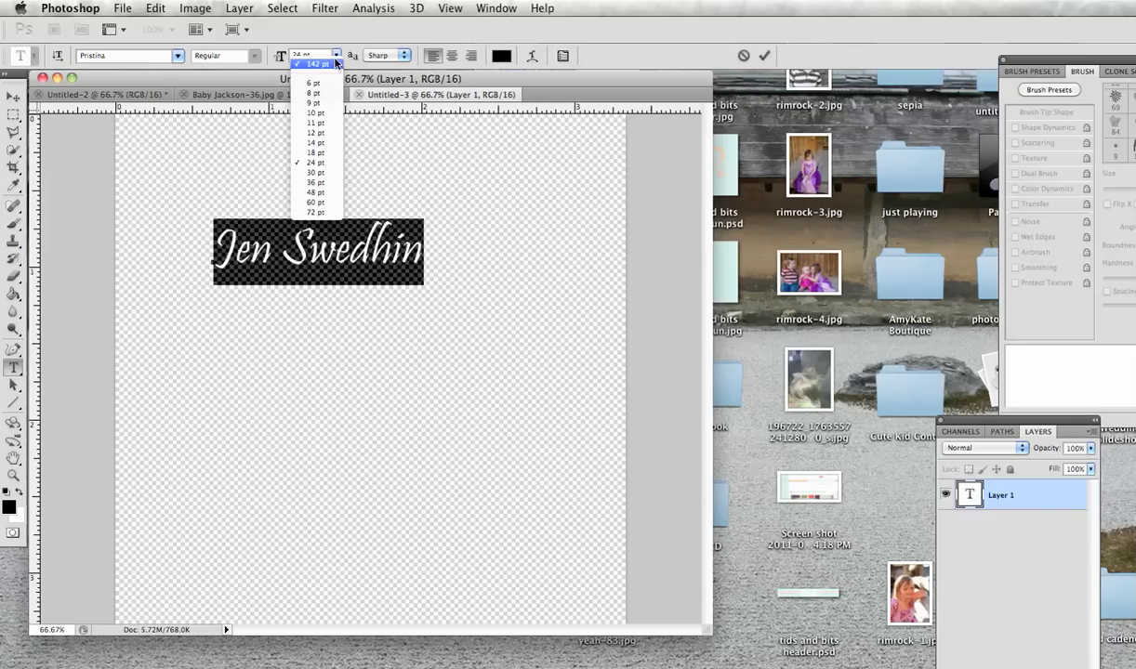
pyautogui.click(315, 192)
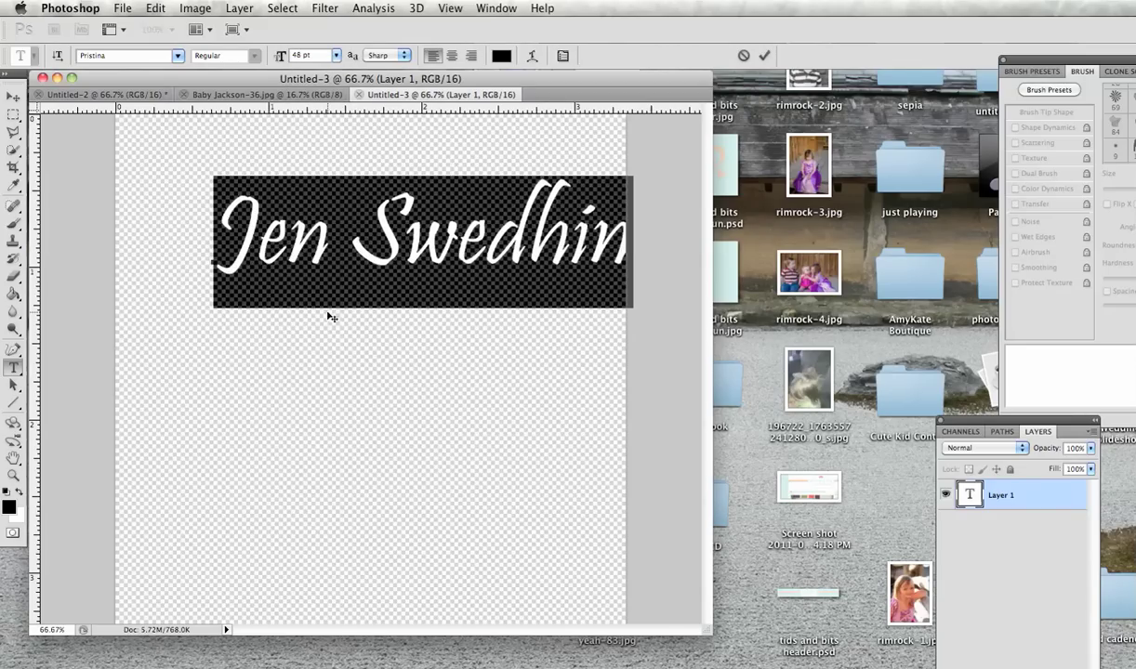
pyautogui.moveTo(332, 318); pyautogui.dragTo(268, 313)
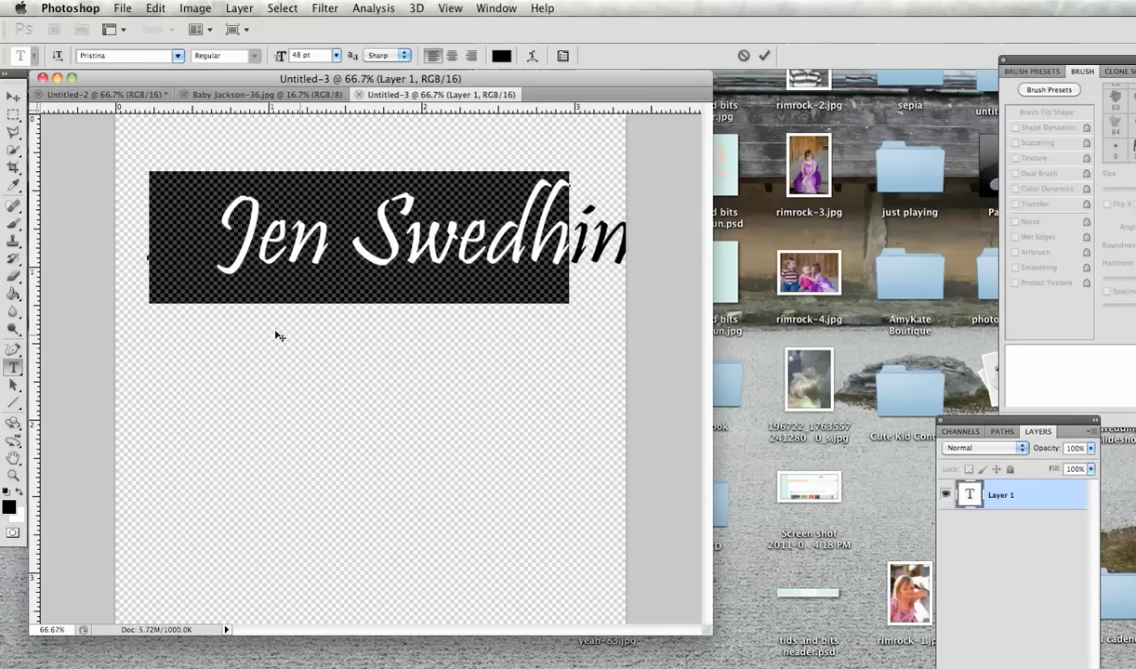
pyautogui.click(155, 8)
pyautogui.moveTo(195, 346)
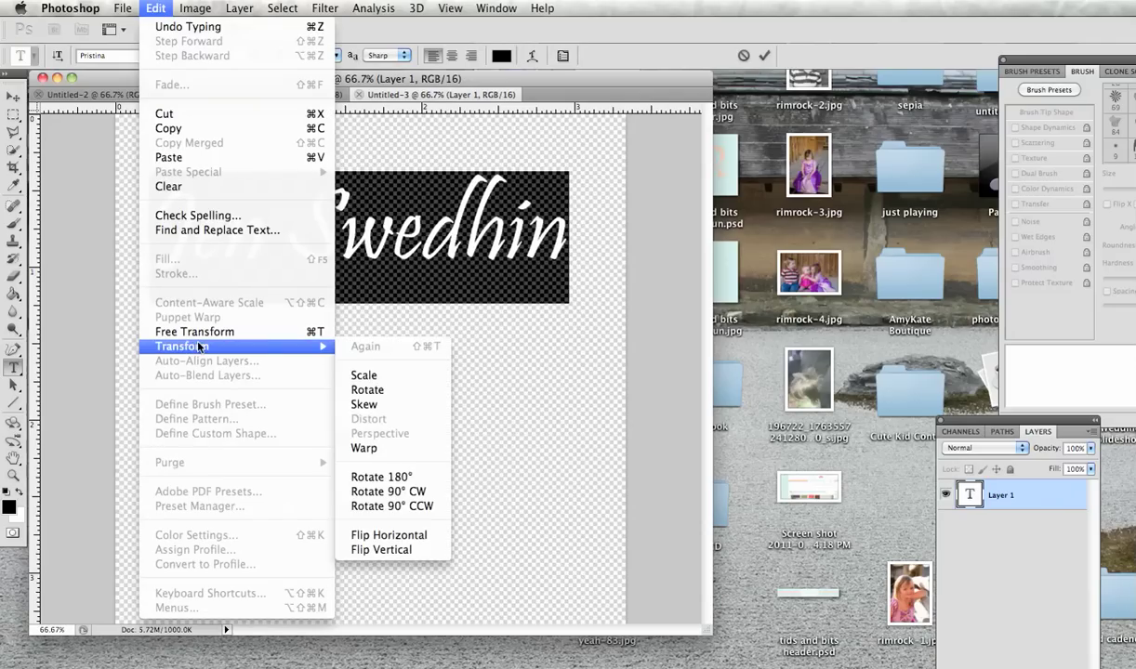
pyautogui.click(363, 376)
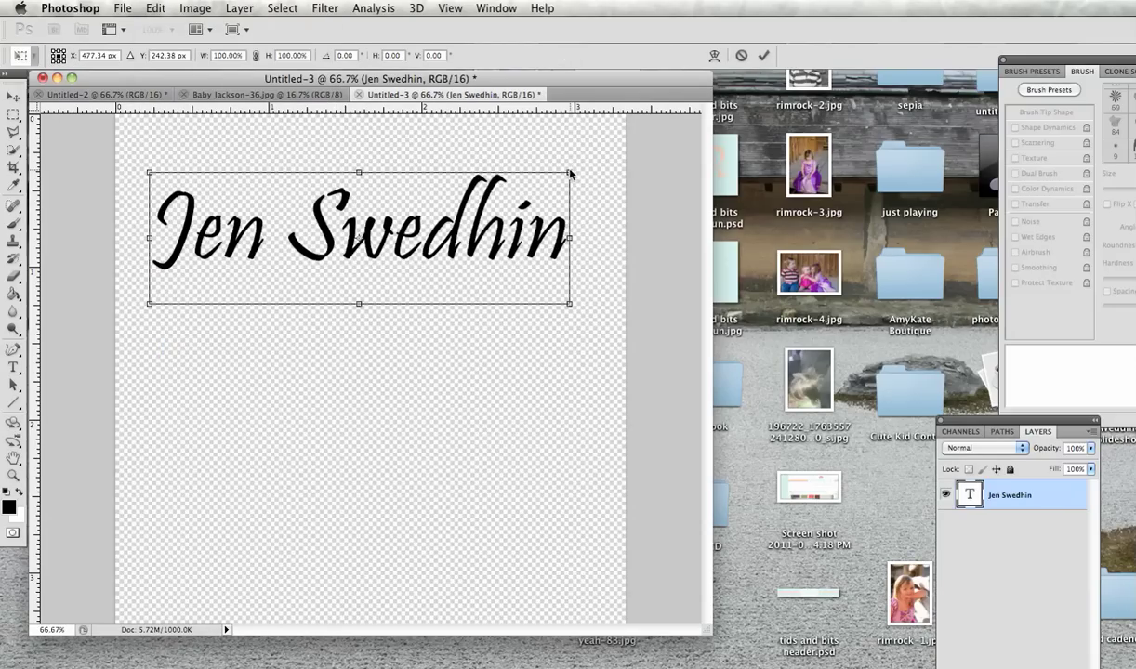
pyautogui.moveTo(571, 174); pyautogui.dragTo(605, 154)
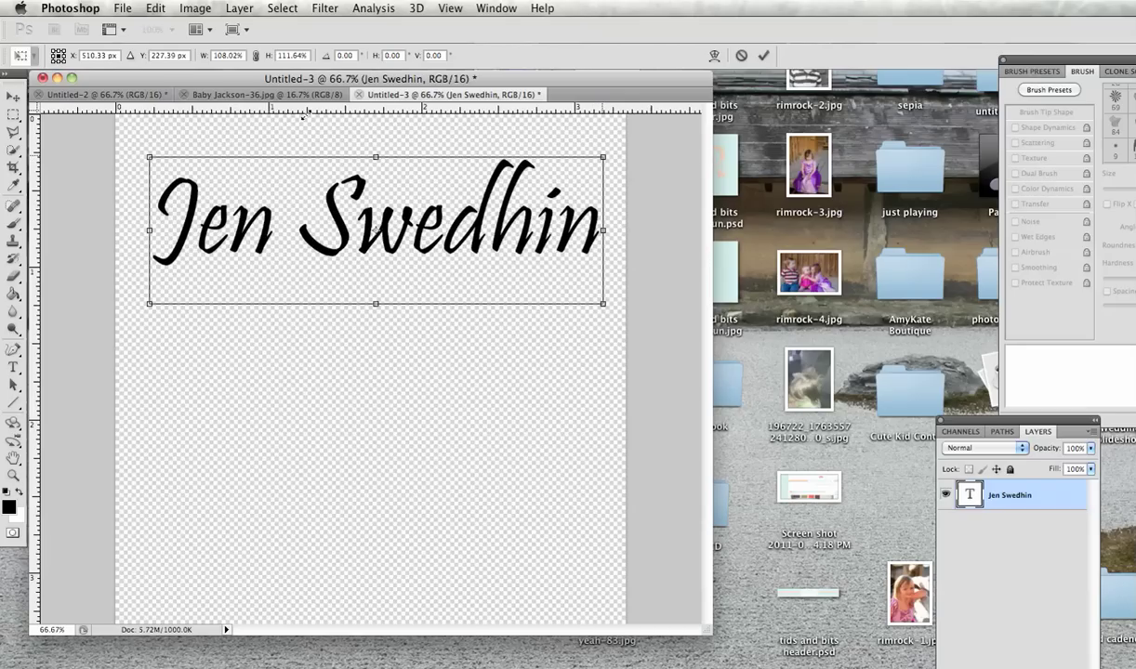
pyautogui.moveTo(145, 152); pyautogui.dragTo(135, 148)
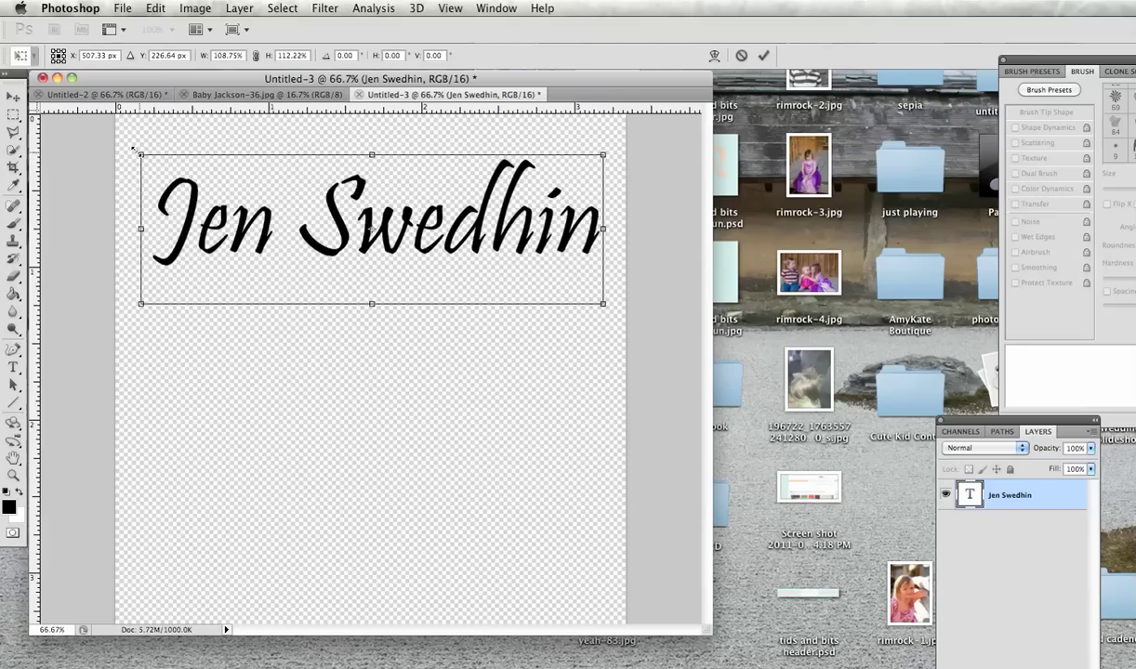
pyautogui.click(763, 55)
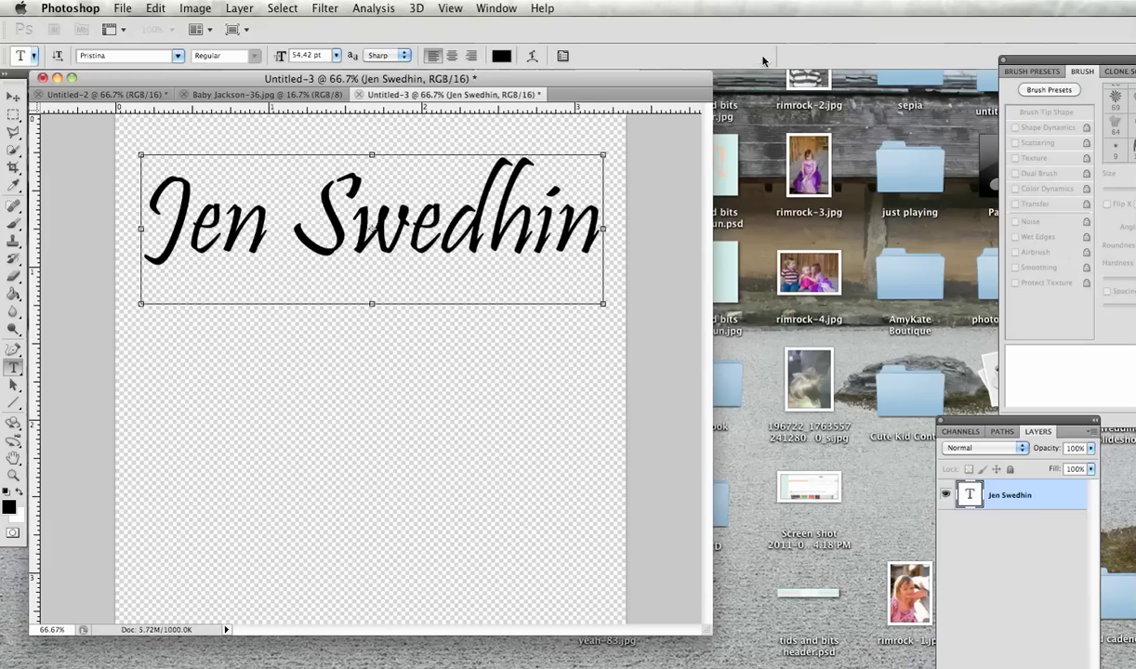
# Step: Type 'photography' in Papyrus on a new text line below the name
pyautogui.click(275, 344)
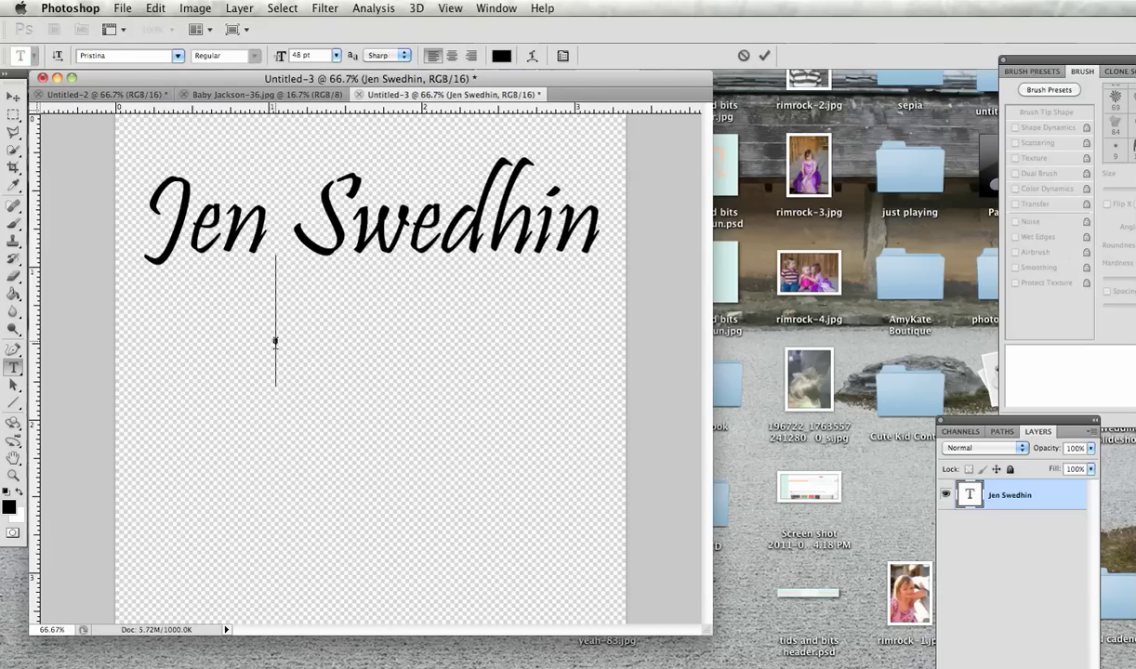
pyautogui.click(177, 55)
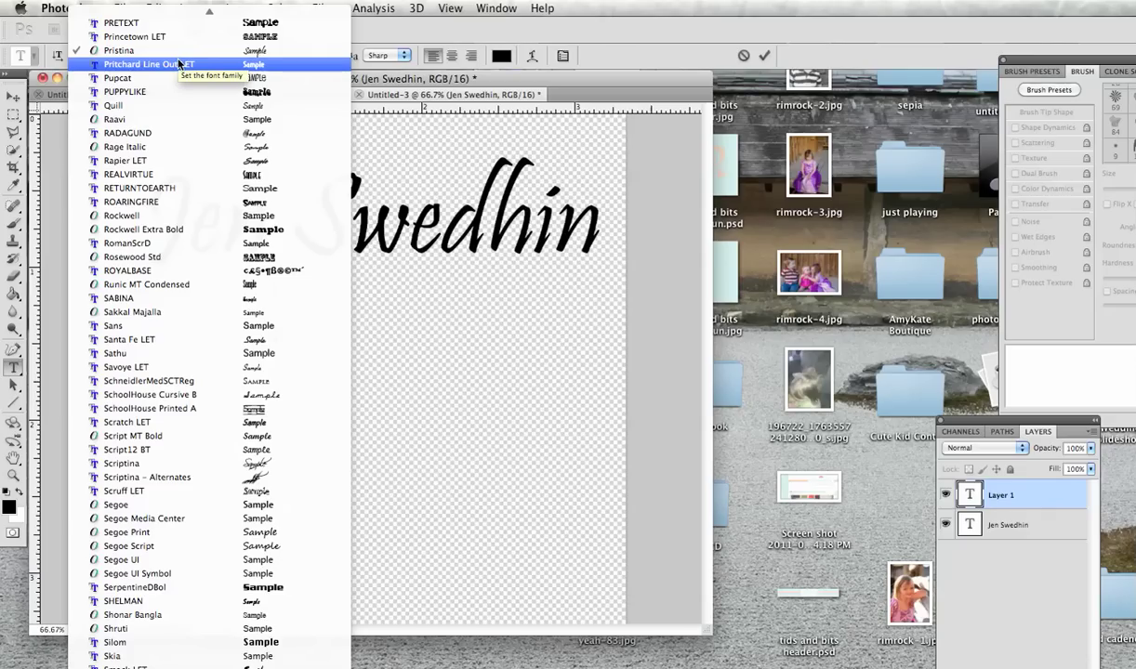
pyautogui.scroll(5, 192, 174)
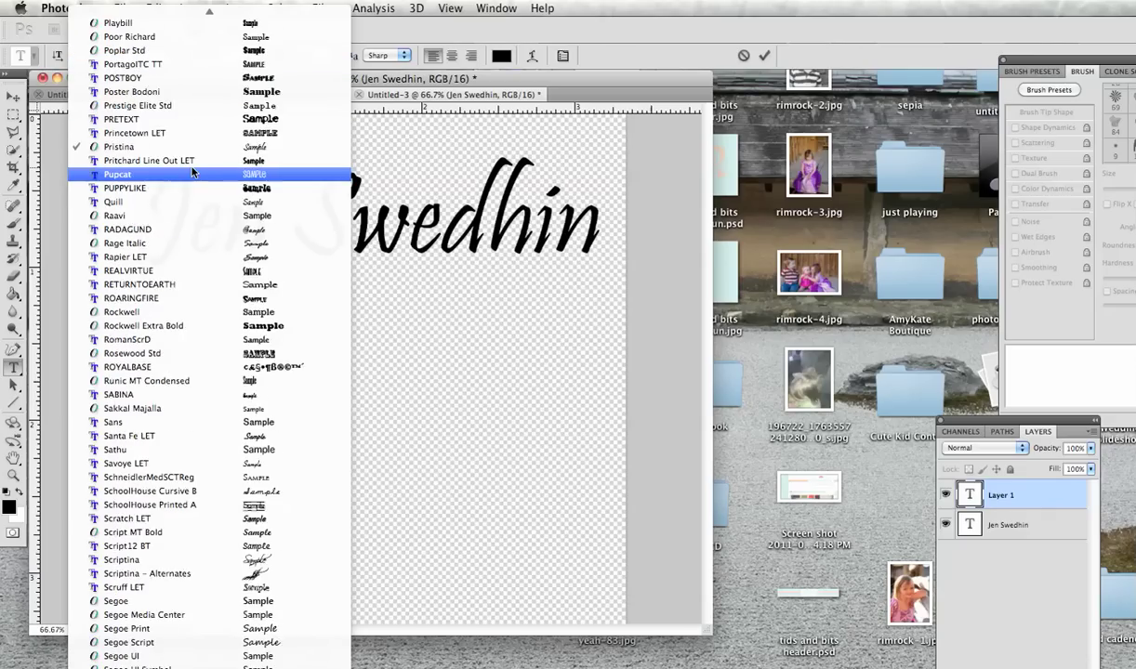
pyautogui.scroll(3, 193, 174)
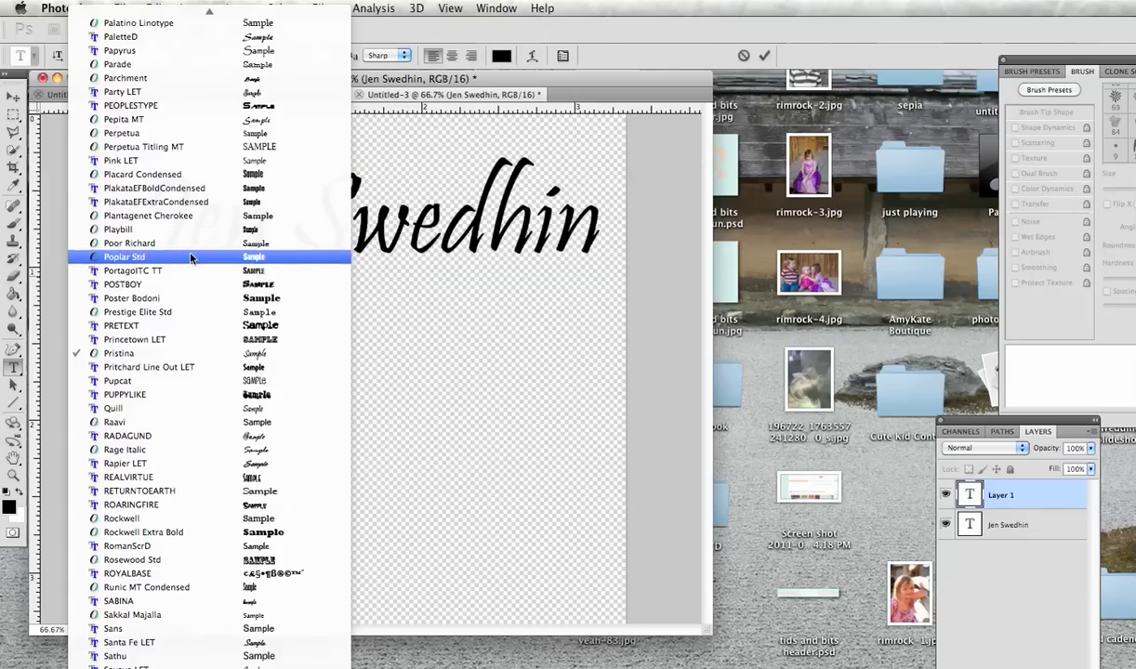
pyautogui.scroll(4, 191, 253)
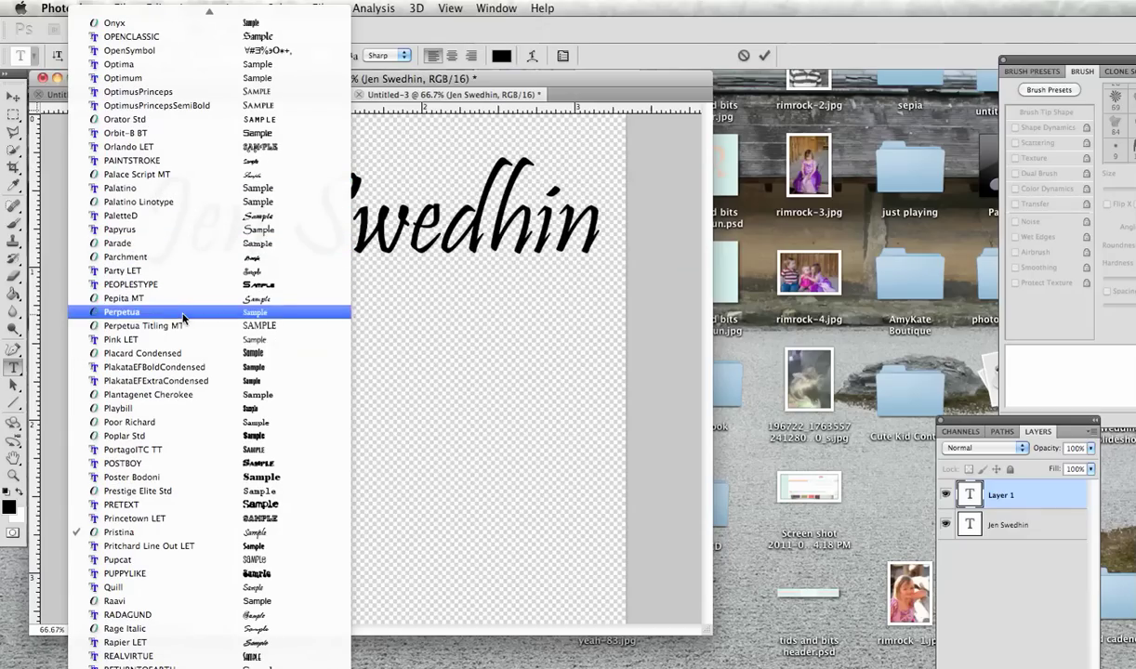
pyautogui.click(190, 229)
pyautogui.write('Papyrus')
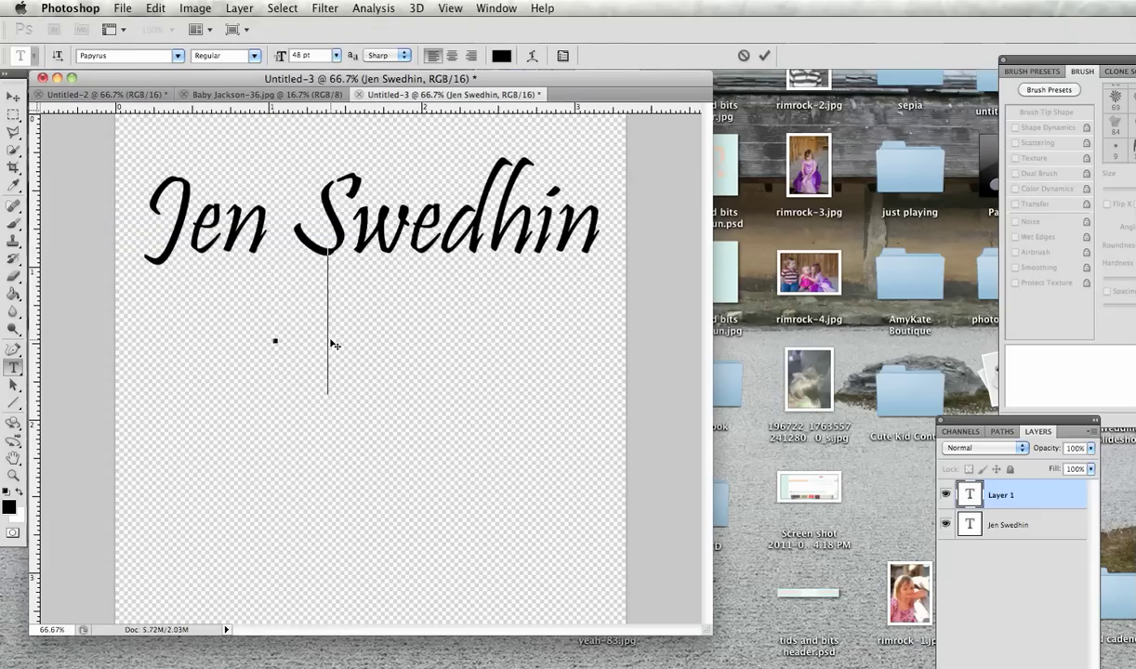
pyautogui.press('BackSpace')
pyautogui.write('Pht')
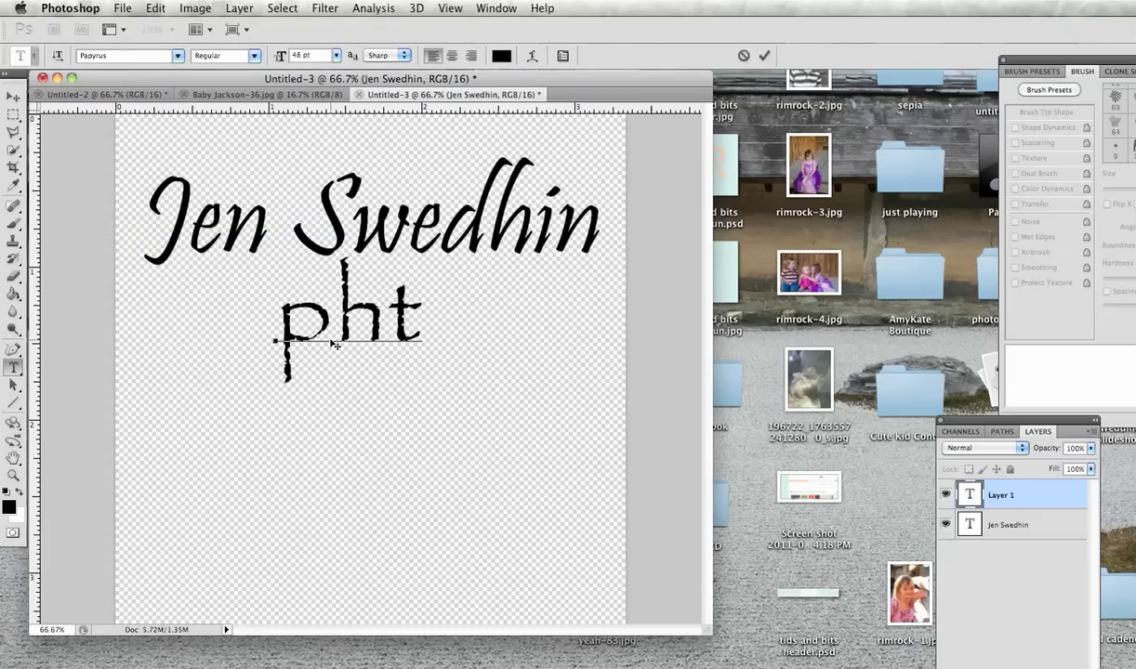
pyautogui.press('BackSpace')
pyautogui.write('otogr')
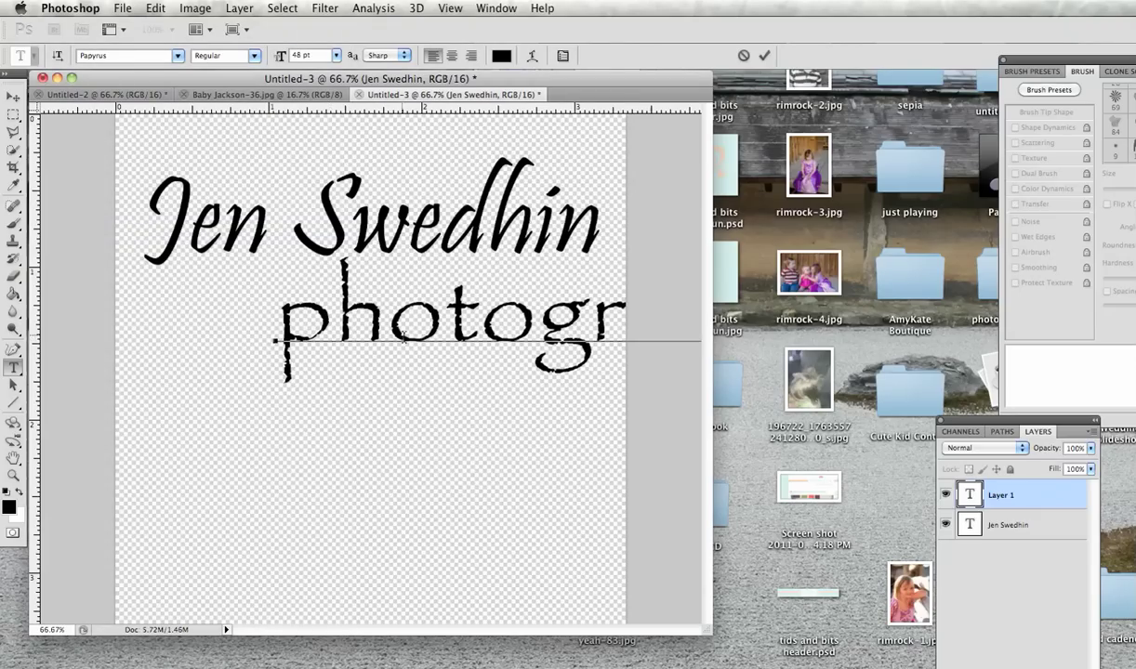
pyautogui.press('super+a')
pyautogui.click(327, 56)
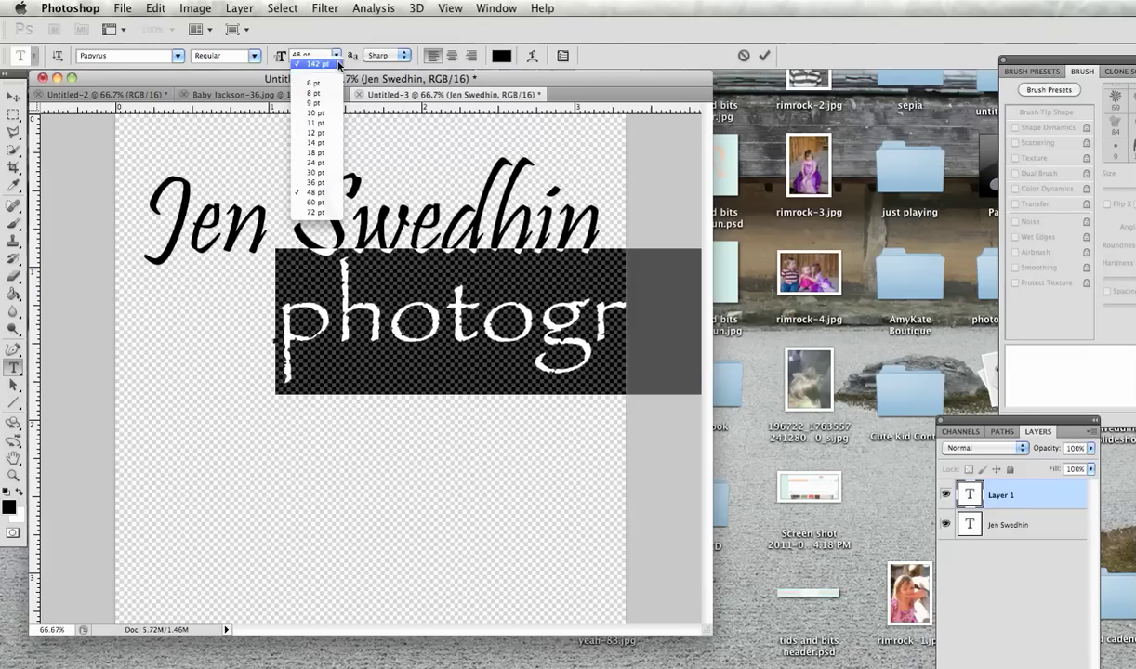
pyautogui.click(323, 174)
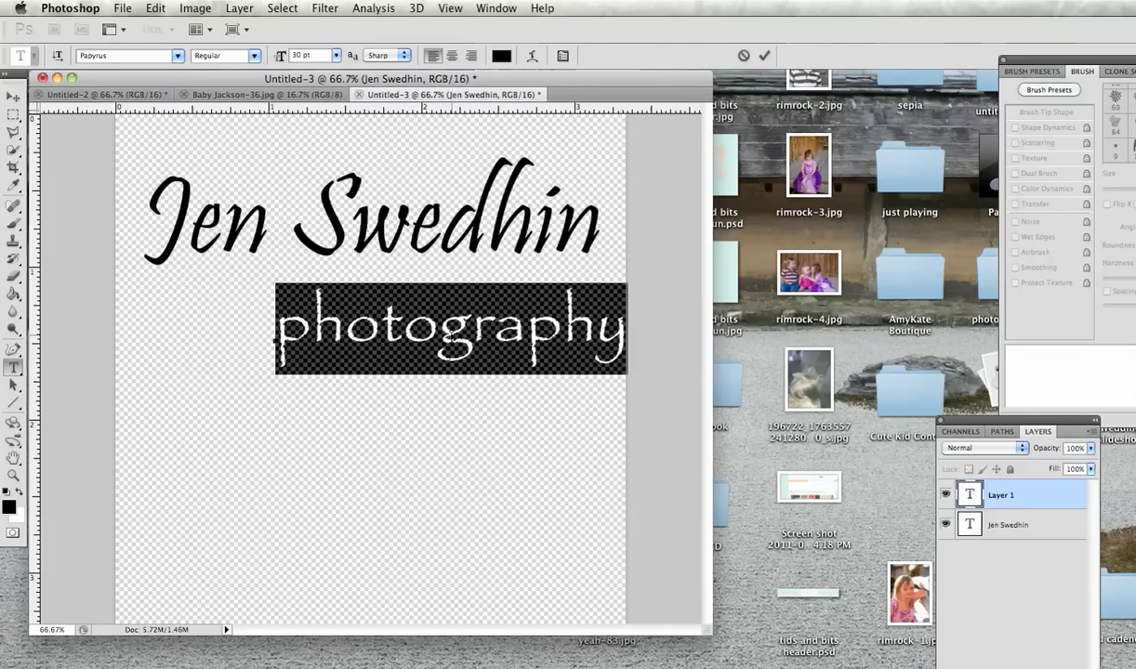
pyautogui.moveTo(518, 432)
pyautogui.mouseDown()
pyautogui.moveTo(514, 419)
pyautogui.moveTo(446, 431)
pyautogui.moveTo(512, 413)
pyautogui.mouseUp()
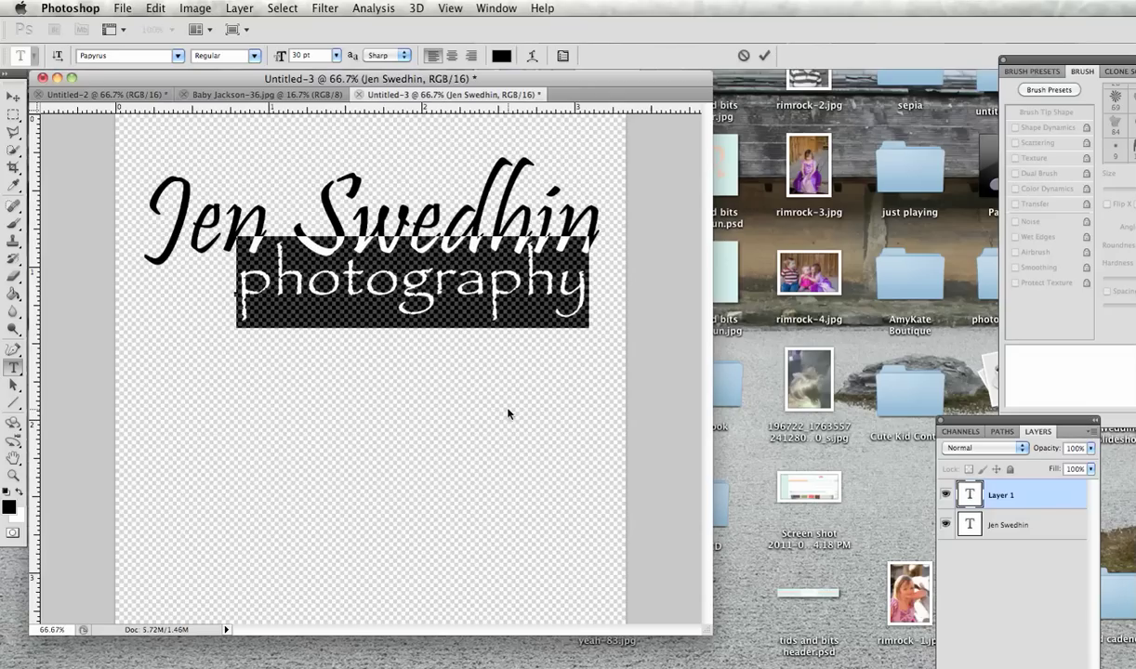
# Step: Commit the photography text and choose the 800 px hard round brush tip
pyautogui.click(764, 56)
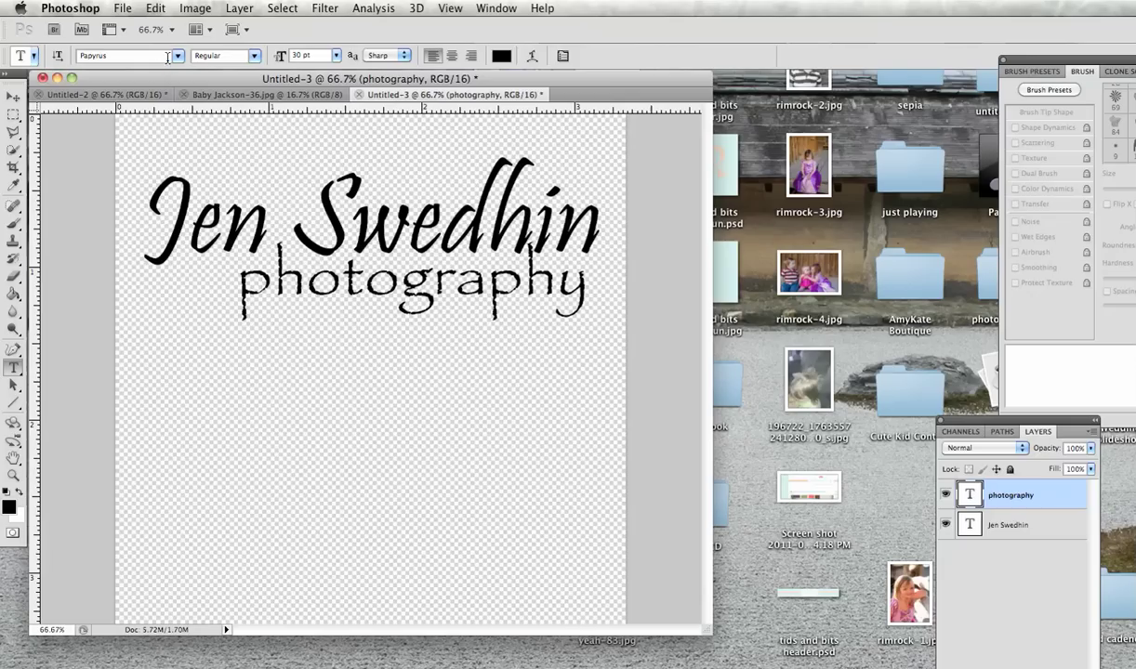
pyautogui.click(12, 223)
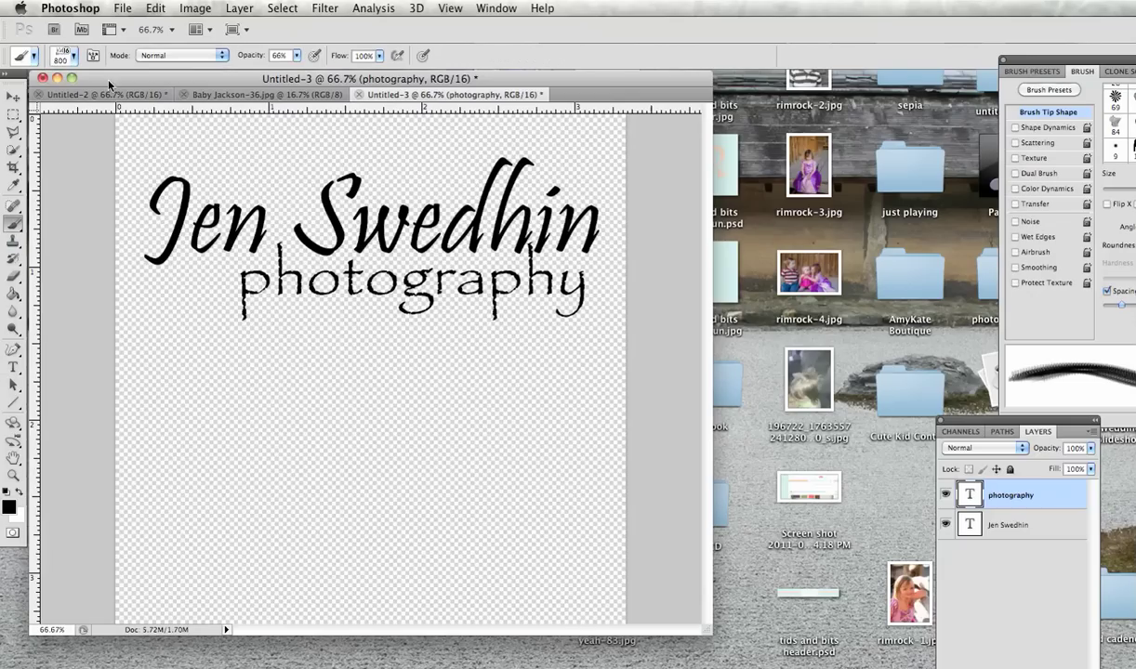
pyautogui.click(74, 57)
pyautogui.scroll(-5, 115, 206)
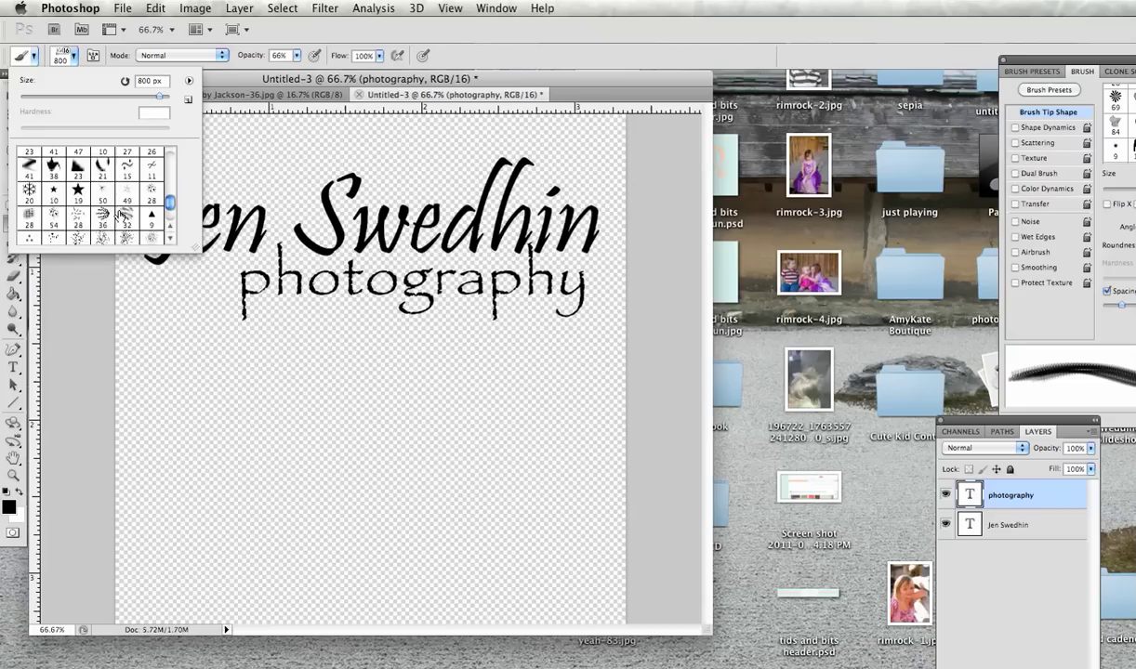
pyautogui.moveTo(170, 202); pyautogui.dragTo(170, 149)
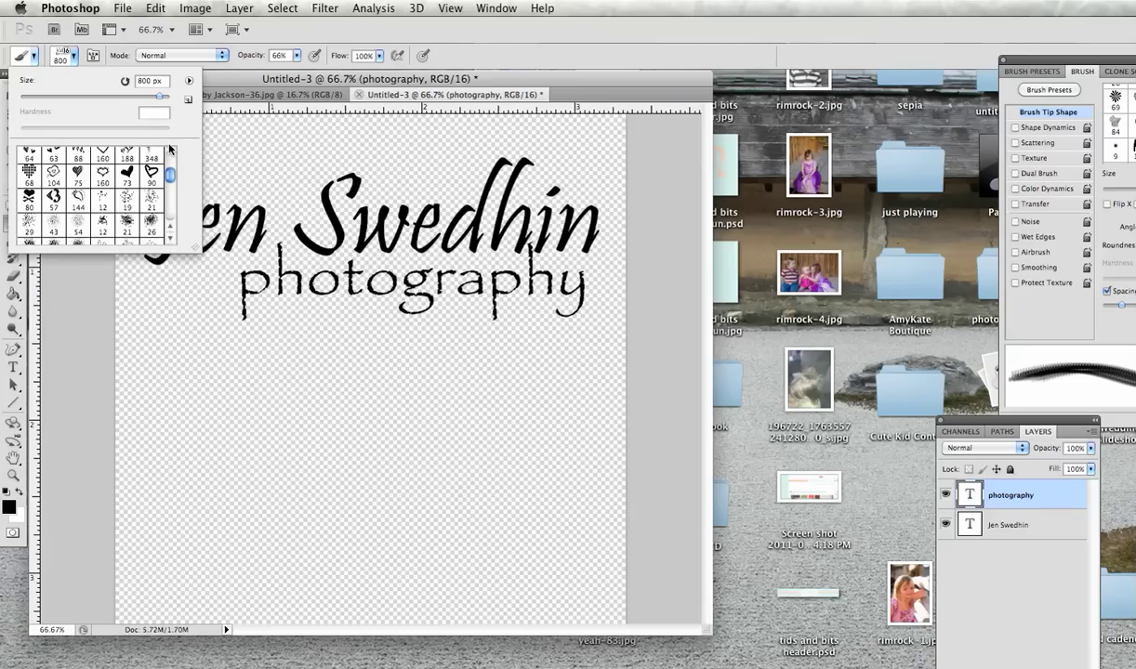
pyautogui.scroll(-3, 170, 150)
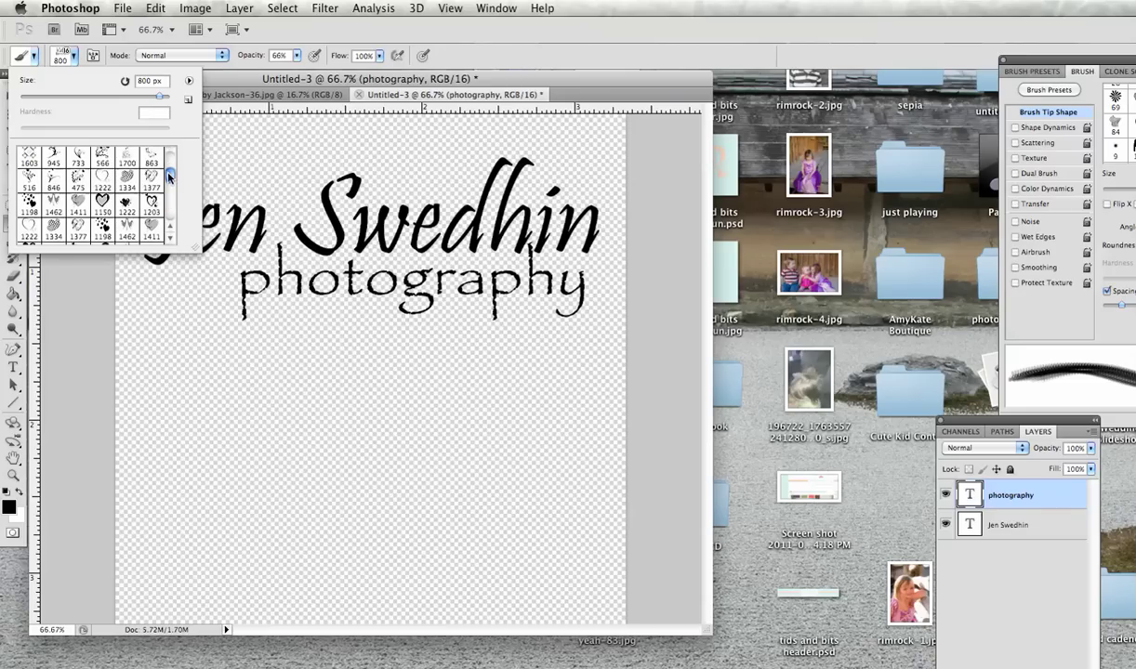
pyautogui.moveTo(169, 179); pyautogui.dragTo(168, 157)
pyautogui.click(151, 159)
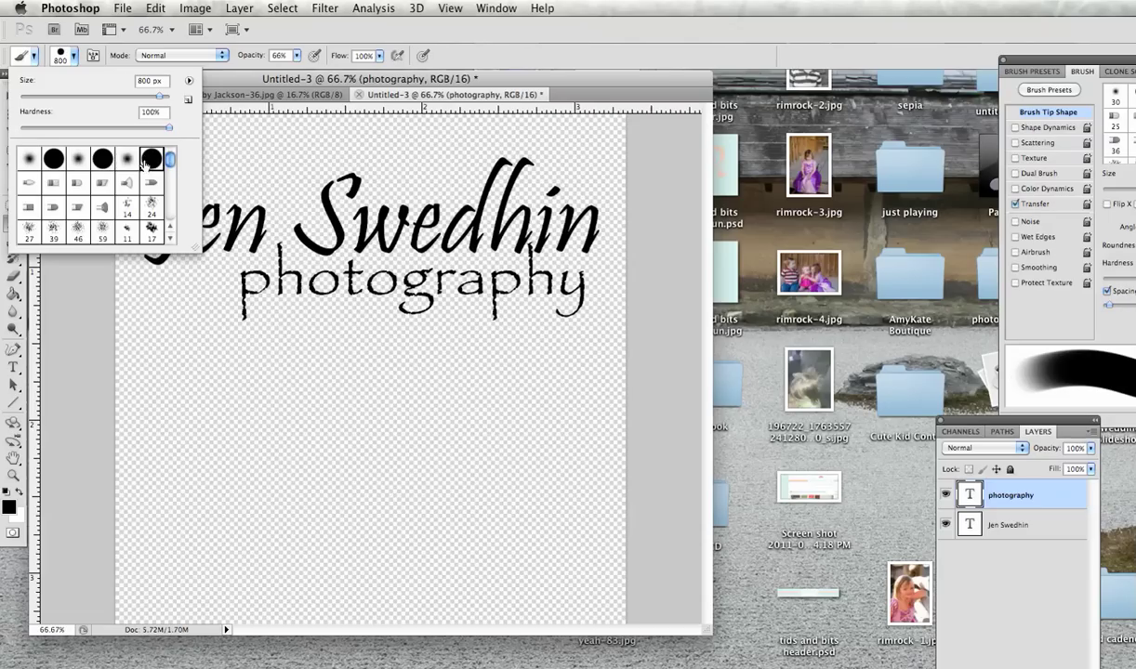
pyautogui.click(199, 276)
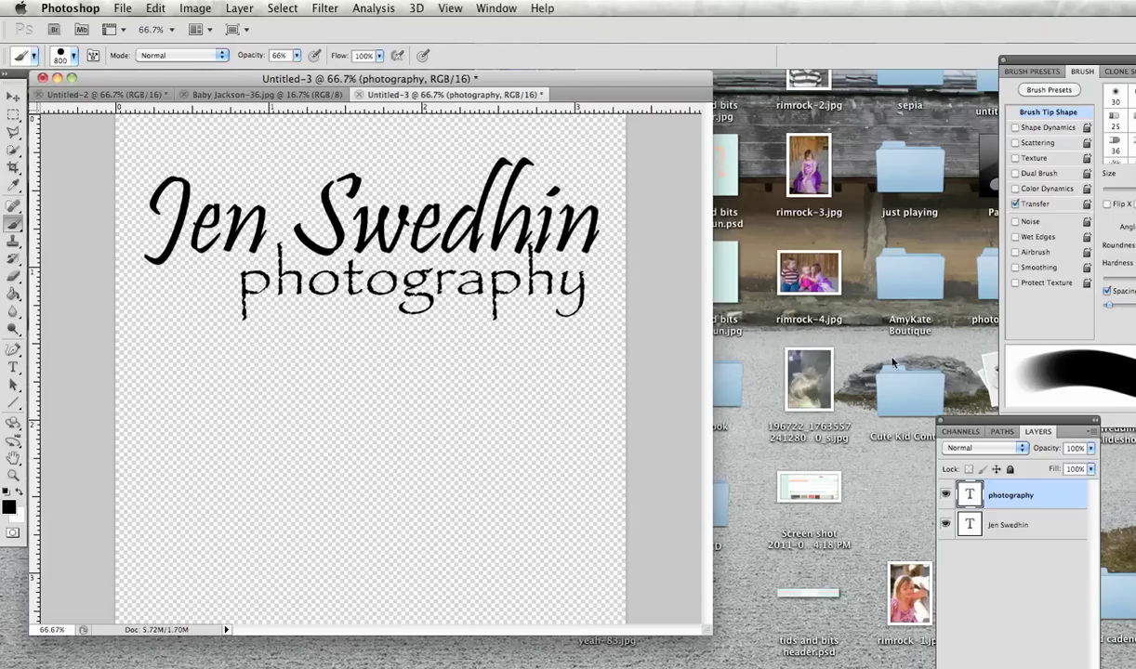
# Step: Add a new empty layer and size the brush to 70 px
pyautogui.press('super+alt+shift+n')
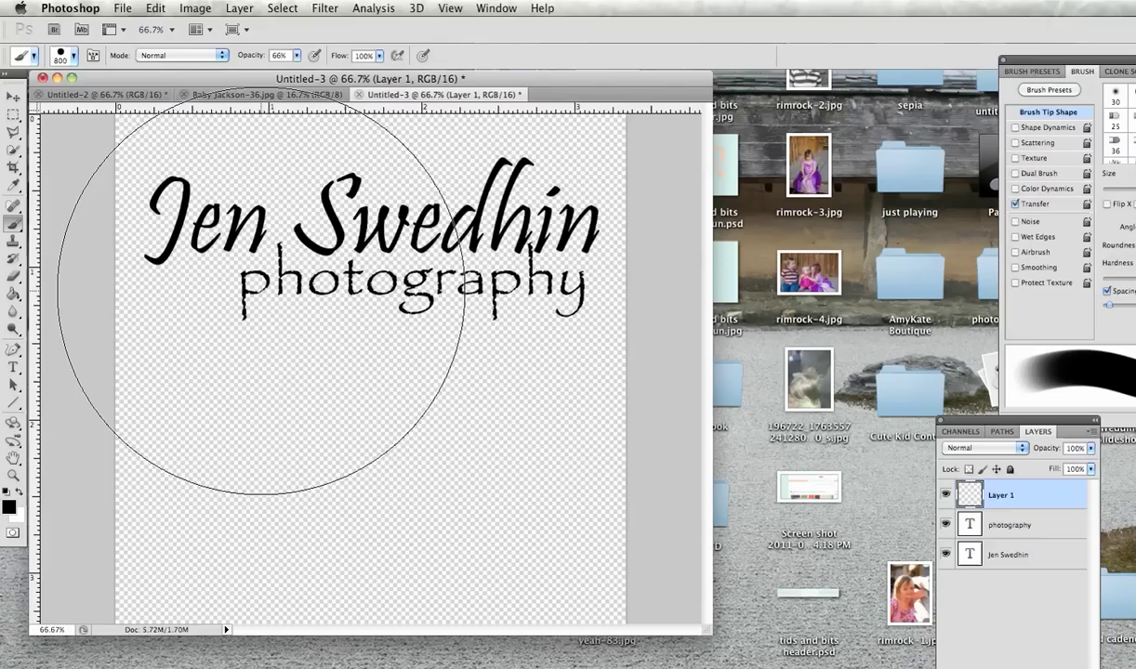
pyautogui.press('[')
pyautogui.press('[')
pyautogui.press('[')
pyautogui.press('[')
pyautogui.press('[')
pyautogui.press('[')
pyautogui.press('[')
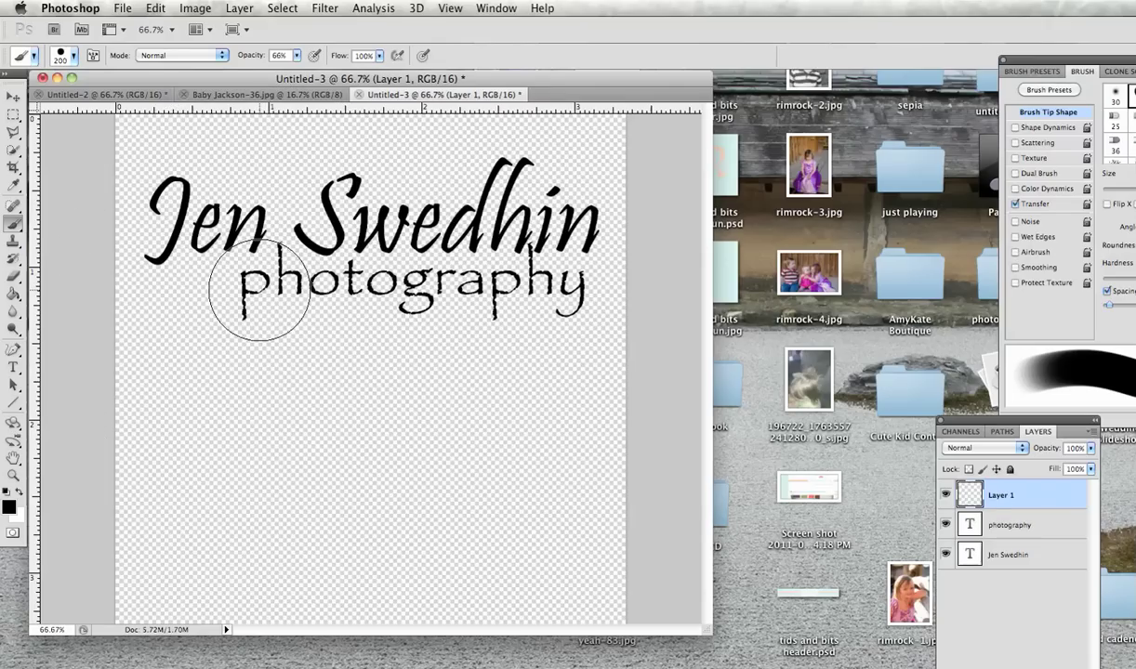
pyautogui.press('[')
pyautogui.press('[')
pyautogui.press('[')
pyautogui.press('[')
pyautogui.press('[')
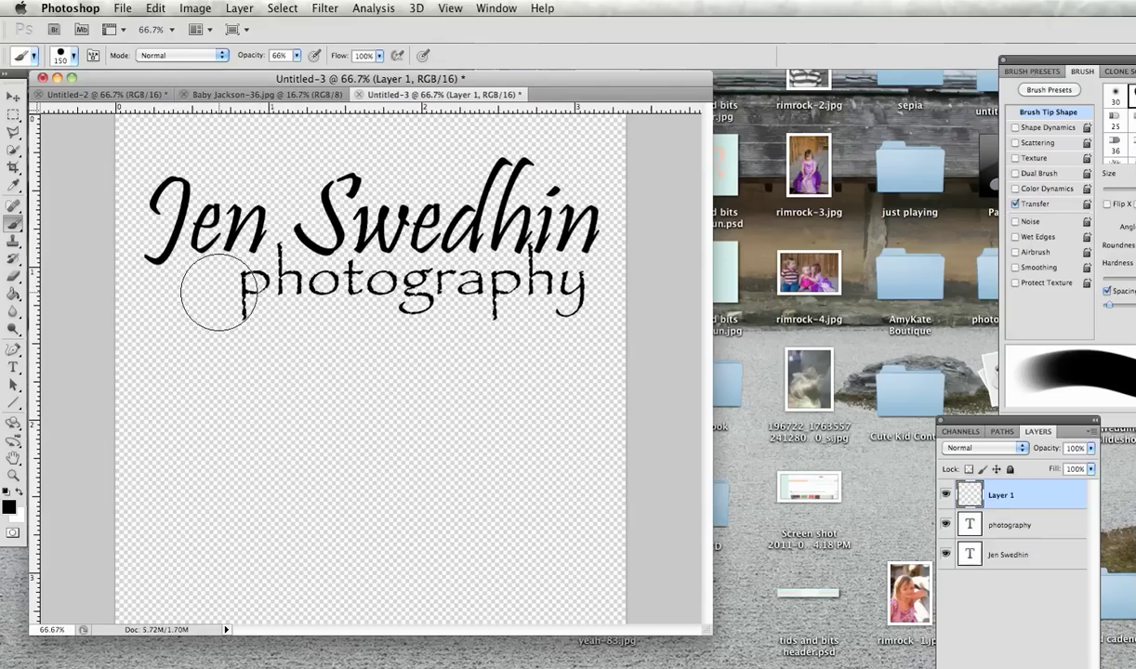
pyautogui.press('[')
pyautogui.press('[')
pyautogui.press('[')
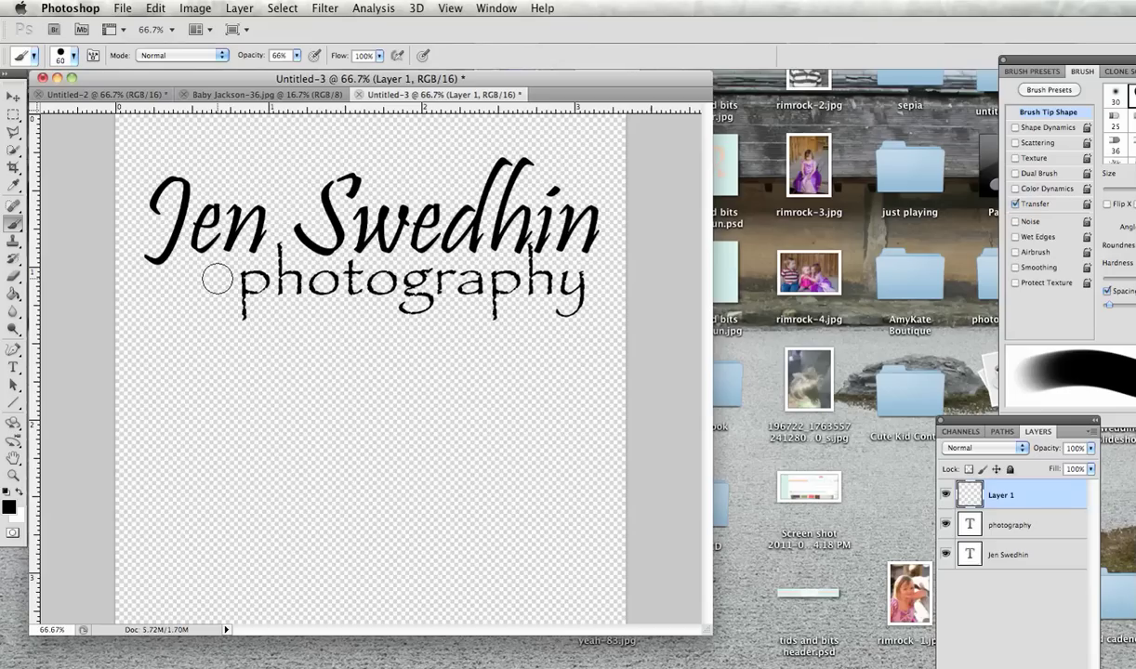
pyautogui.press(']')
# Step: Paint three grey dots left of 'photography', darkening toward the left
pyautogui.click(216, 280)
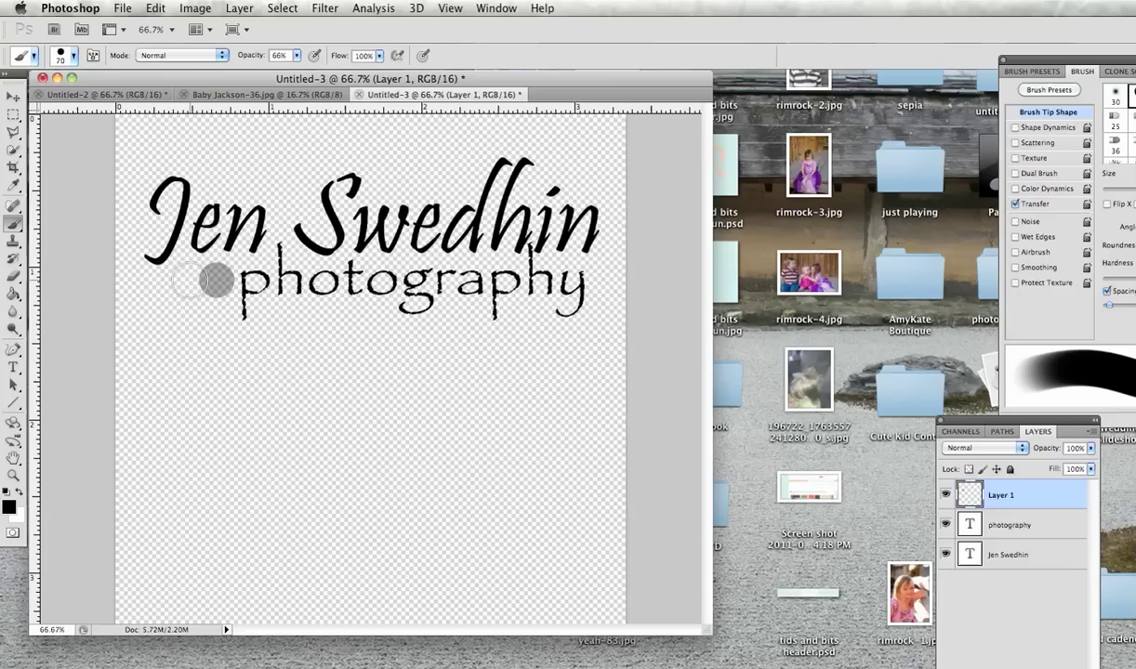
pyautogui.click(176, 281)
pyautogui.click(176, 281)
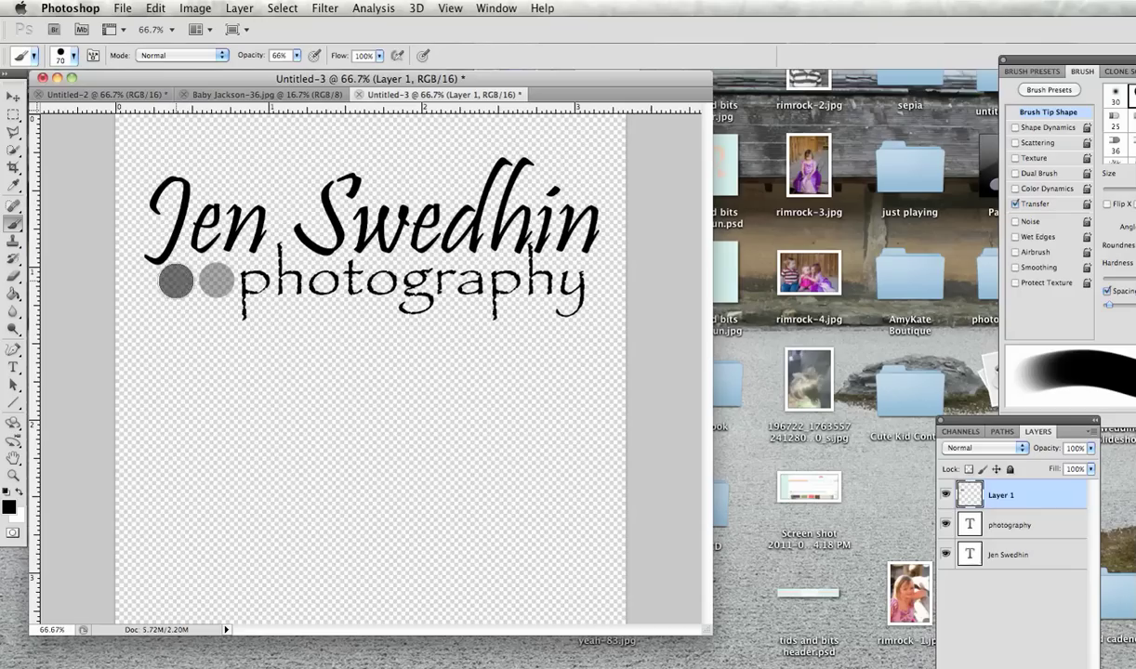
pyautogui.click(137, 281)
pyautogui.click(137, 280)
pyautogui.click(137, 281)
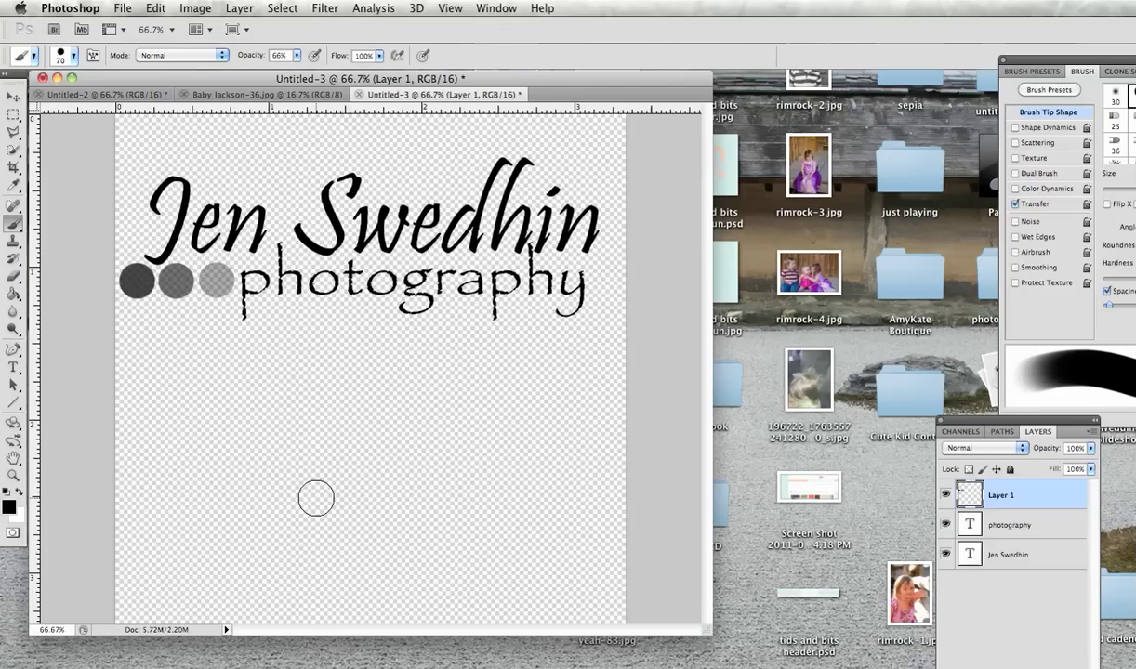
# Step: Crop the canvas tightly around the logo
pyautogui.click(13, 168)
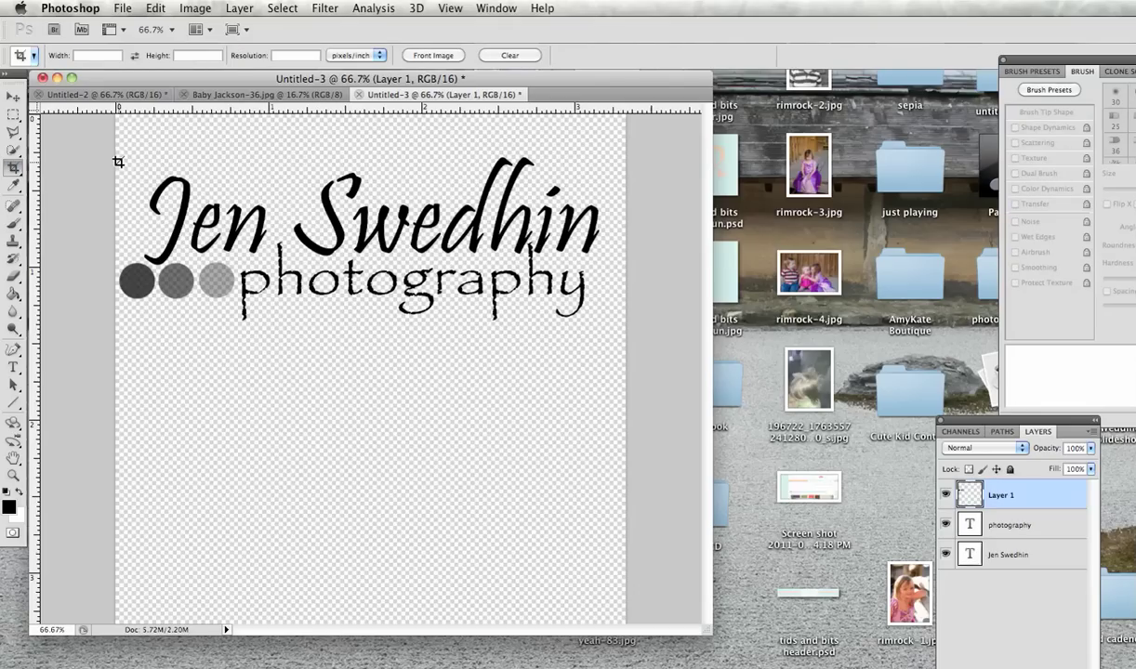
pyautogui.moveTo(118, 157)
pyautogui.mouseDown()
pyautogui.moveTo(329, 245)
pyautogui.moveTo(588, 302)
pyautogui.moveTo(602, 321)
pyautogui.mouseUp()
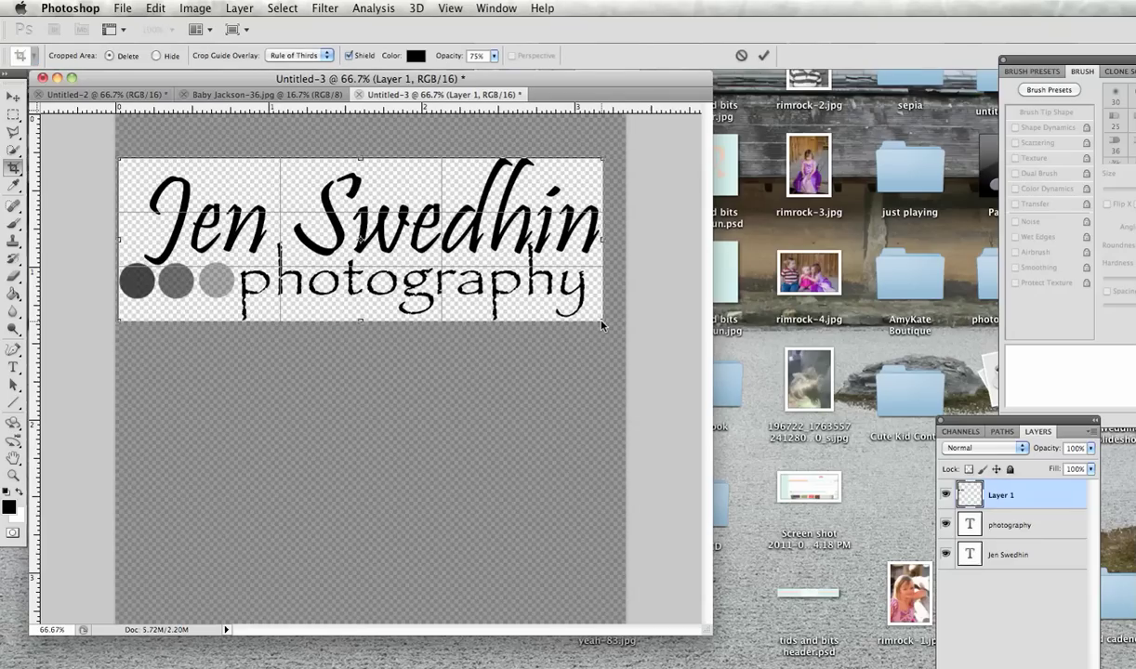
pyautogui.click(764, 57)
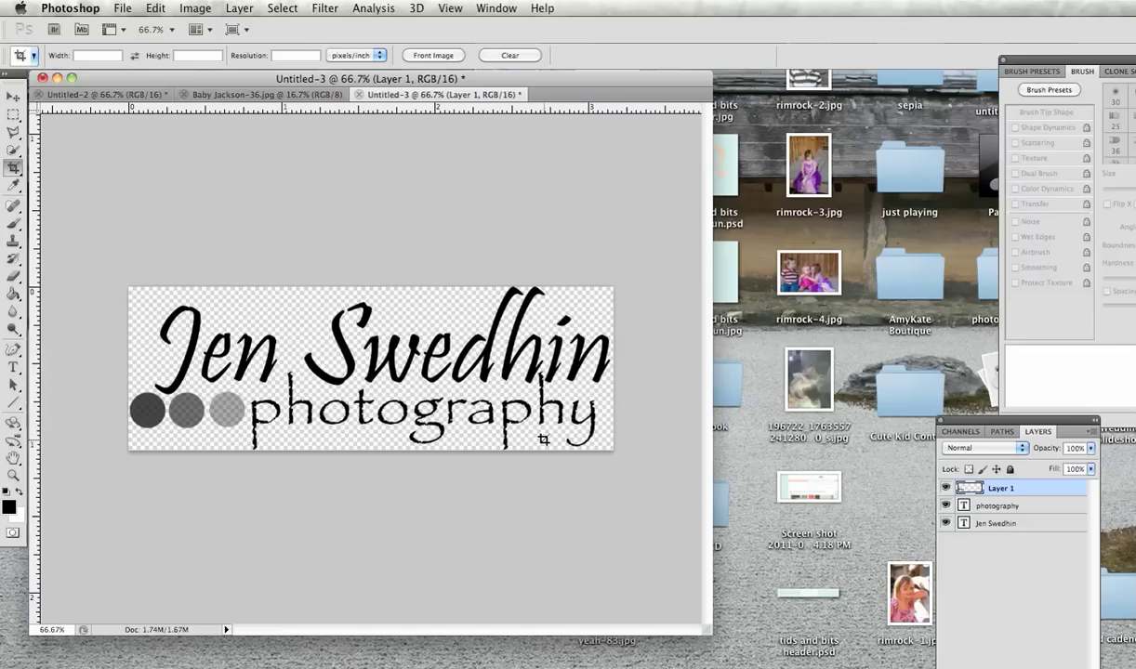
# Step: Define the logo as a brush preset named 'JSP watermark'
pyautogui.click(153, 9)
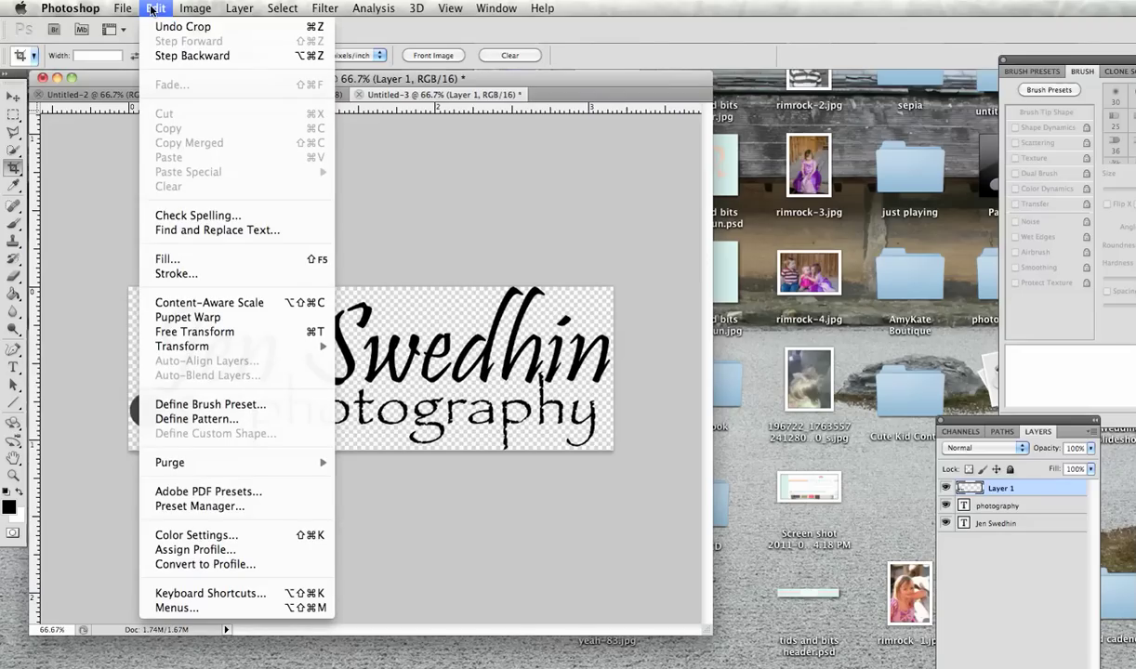
pyautogui.click(190, 405)
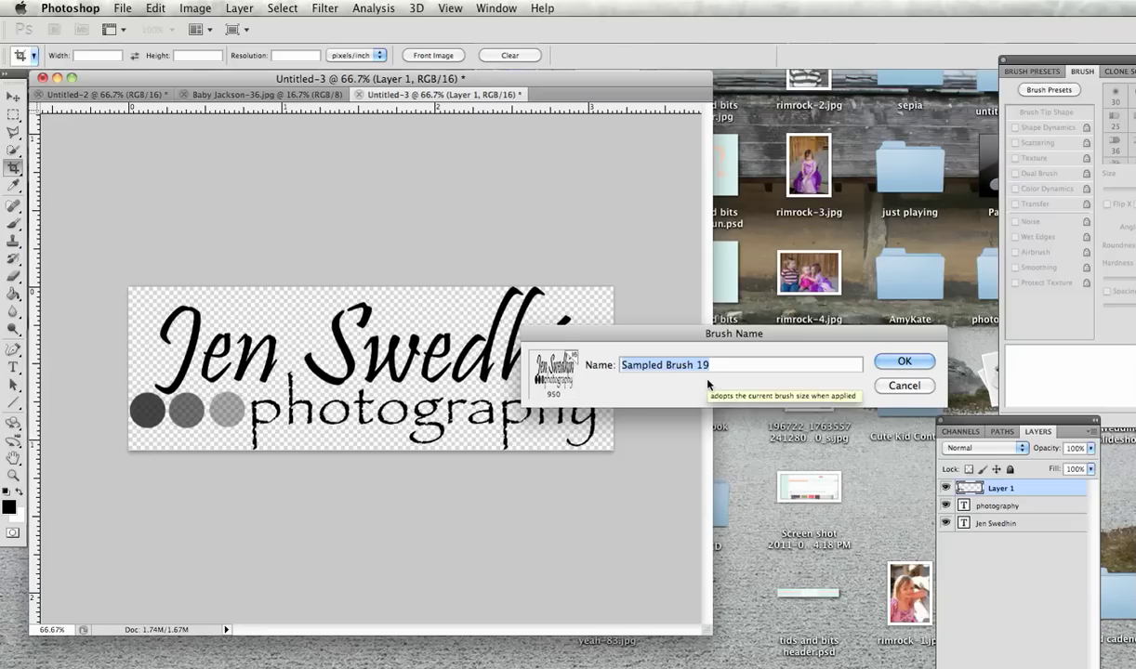
pyautogui.write('JSP watermark')
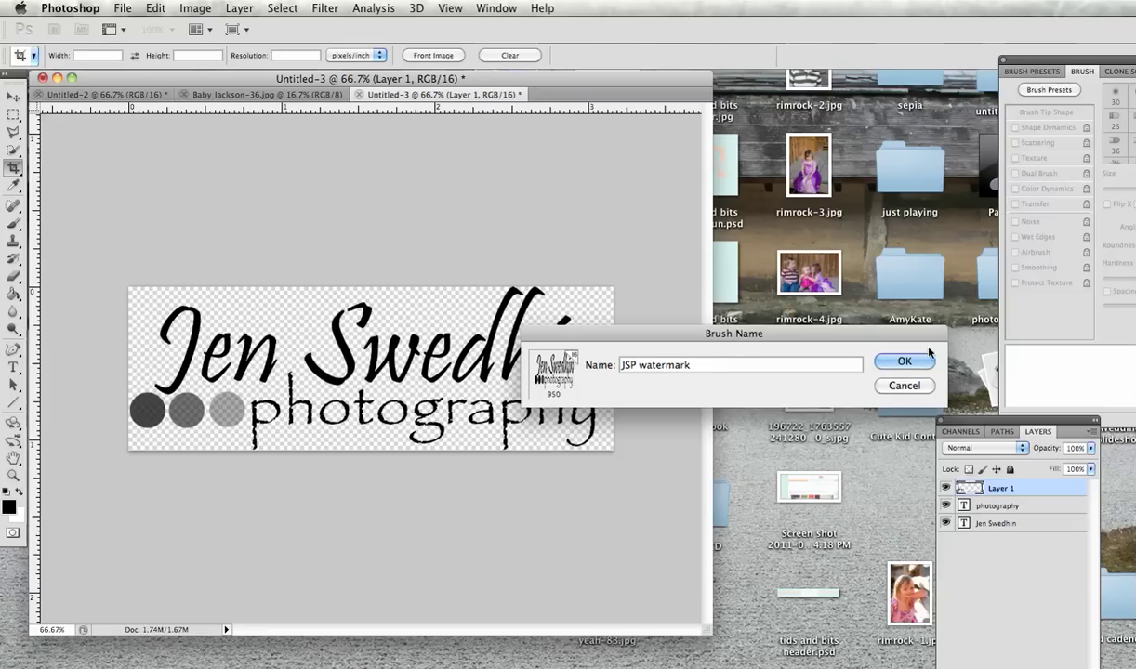
pyautogui.click(909, 361)
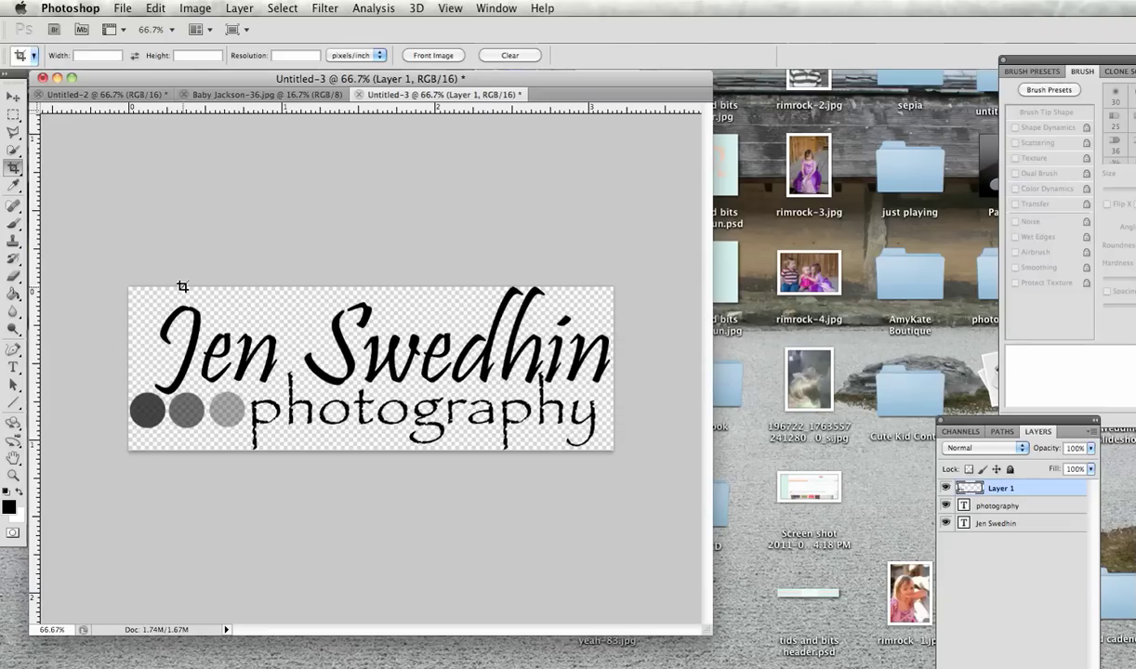
# Step: Switch to Baby Jackson-36.jpg and select the 950 px JSP watermark brush
pyautogui.click(252, 95)
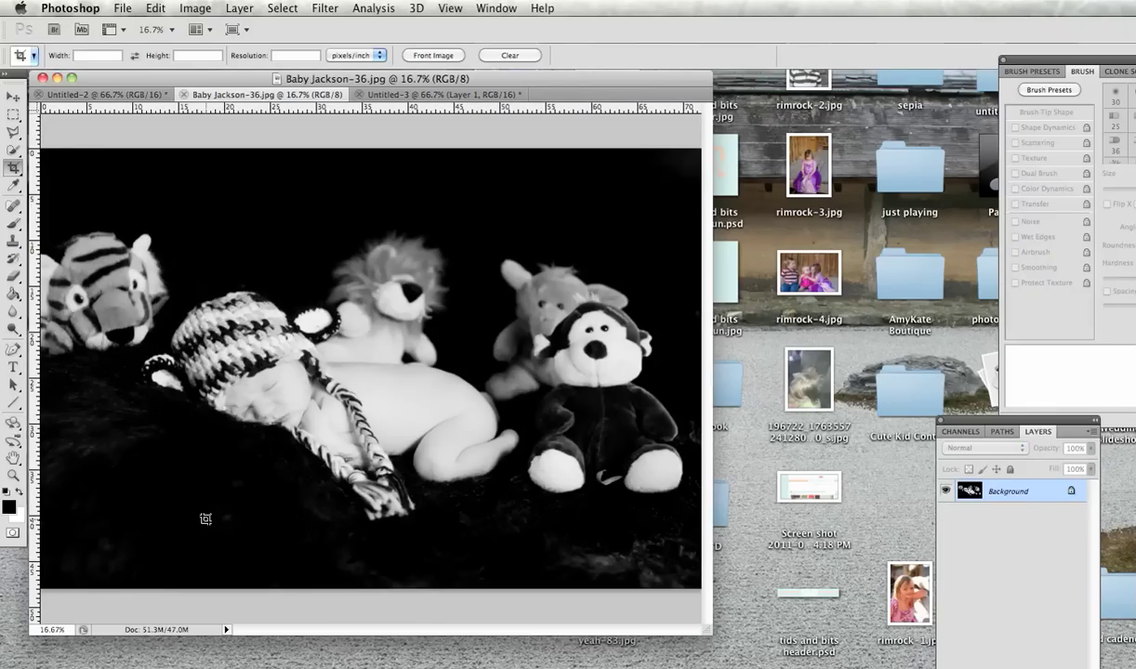
pyautogui.click(14, 226)
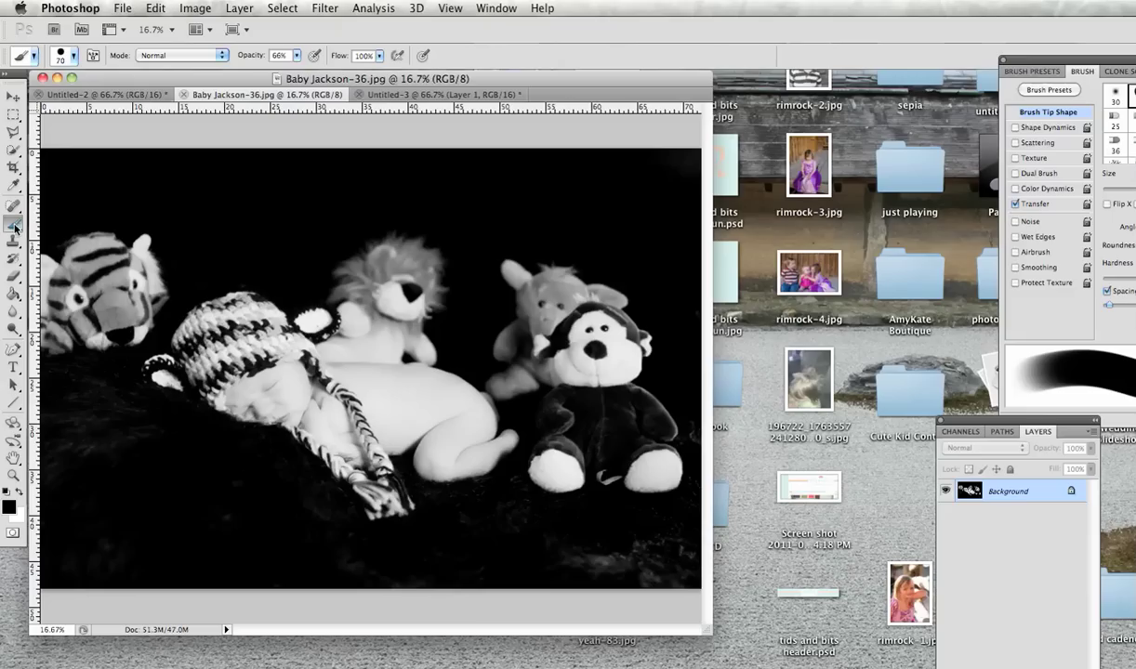
pyautogui.click(75, 57)
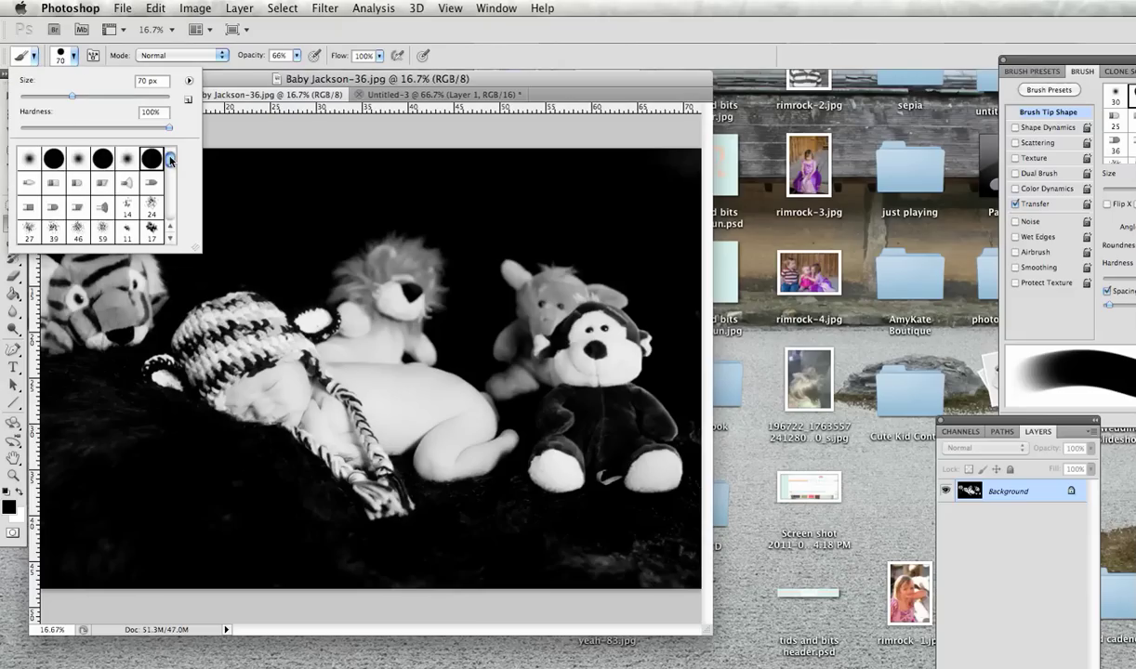
pyautogui.moveTo(171, 160); pyautogui.dragTo(168, 218)
pyautogui.click(78, 234)
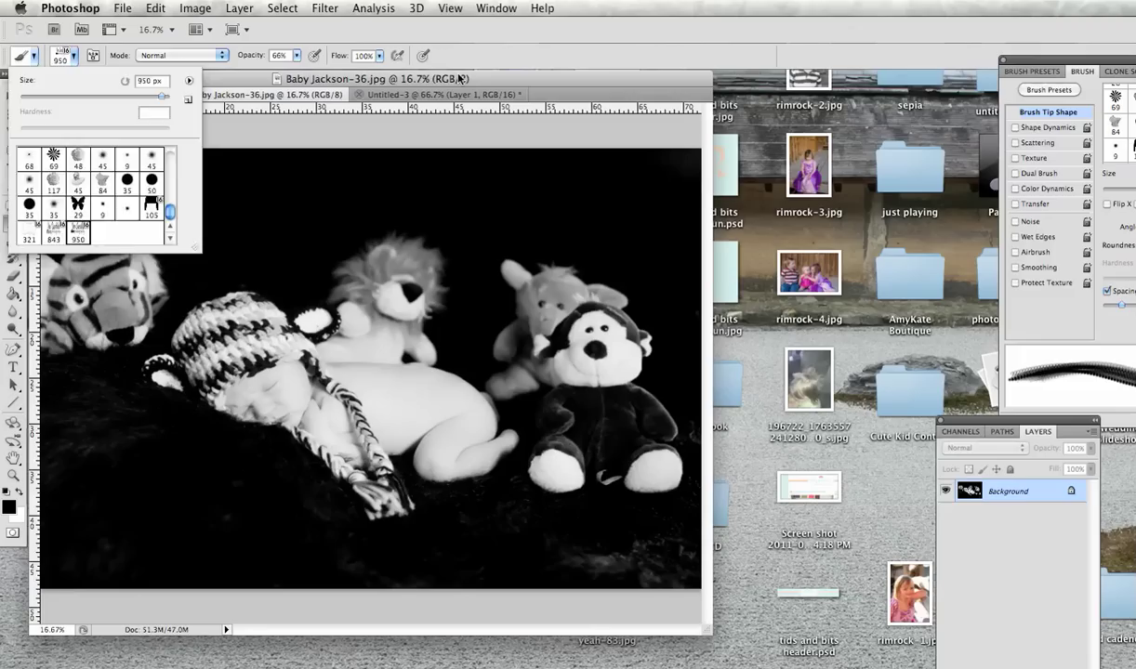
pyautogui.click(441, 76)
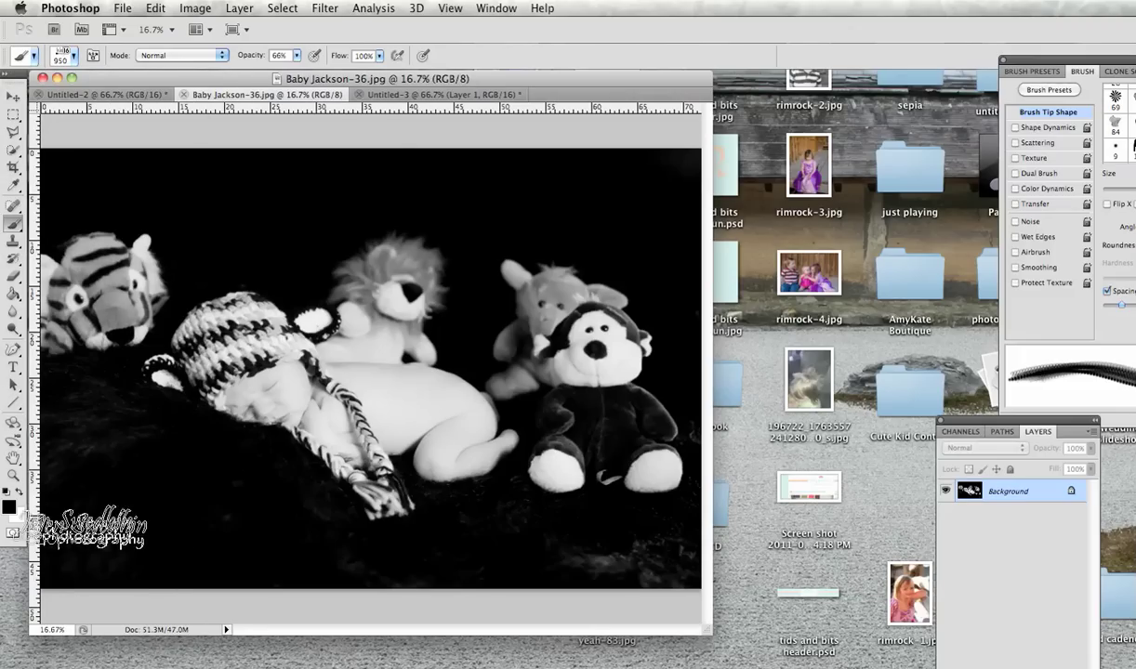
# Step: Set the background colour to white and swap it into the foreground
pyautogui.click(21, 517)
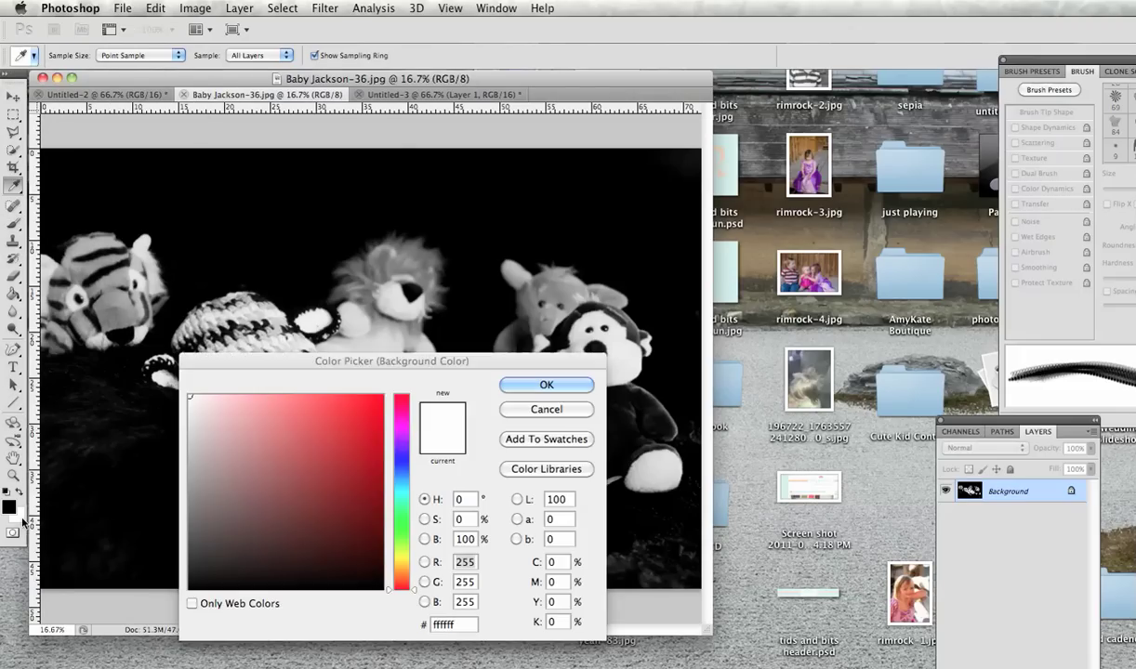
pyautogui.click(502, 391)
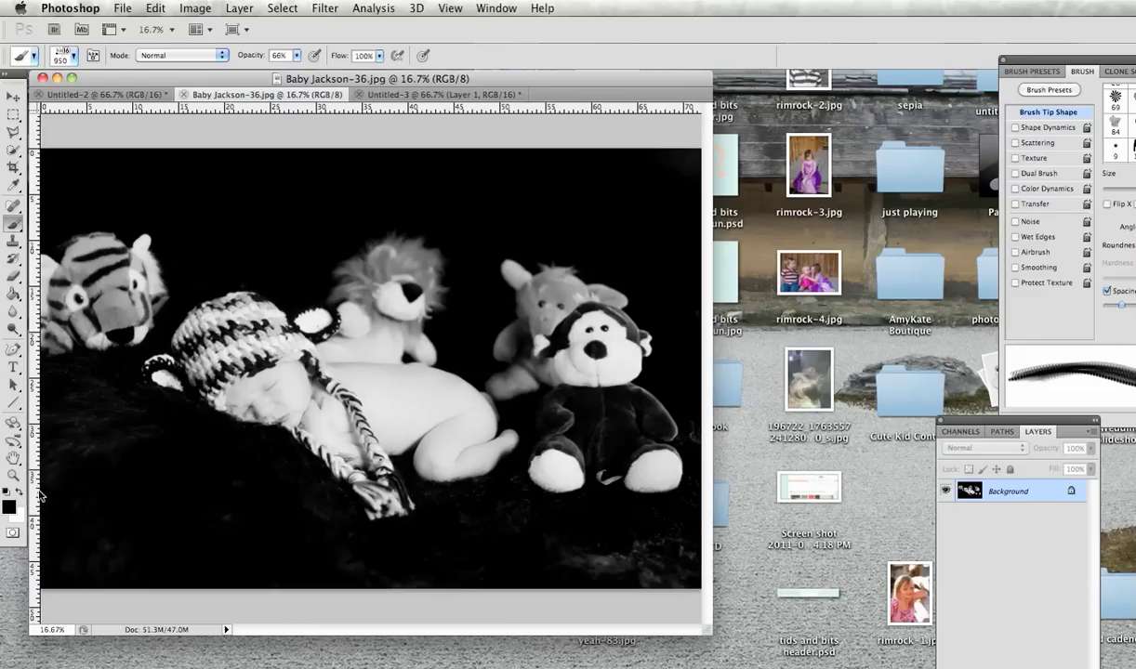
pyautogui.click(20, 493)
pyautogui.click(113, 546)
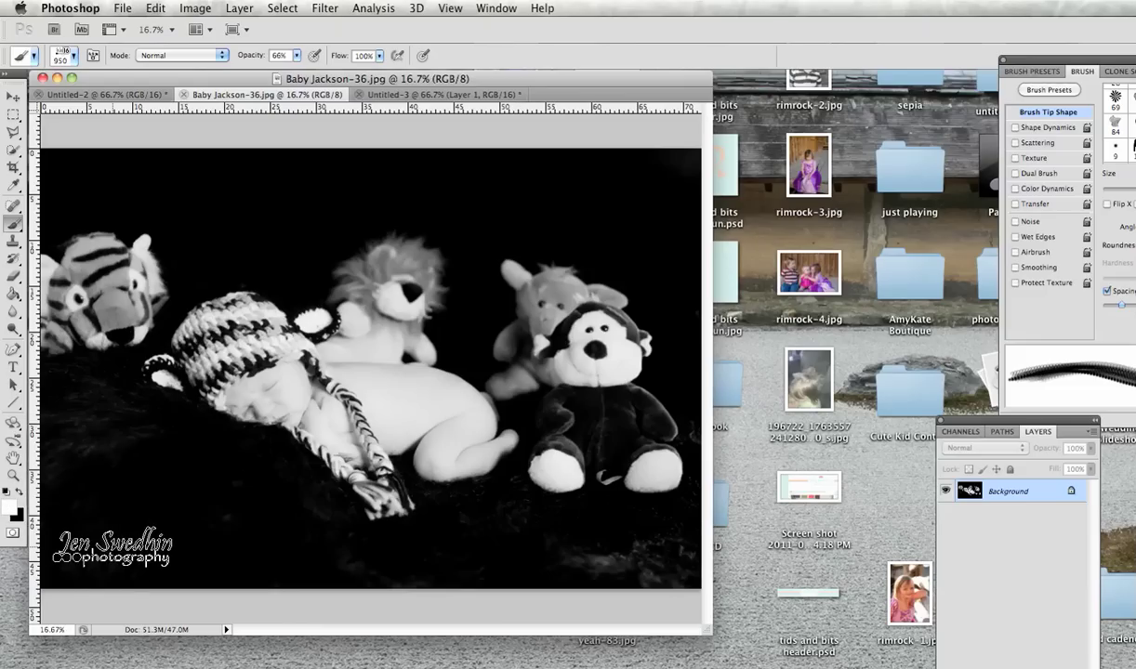
# Step: Enlarge the watermark brush to 2100 px
pyautogui.press(']')
pyautogui.press(']')
pyautogui.press(']')
pyautogui.press(']')
pyautogui.press(']')
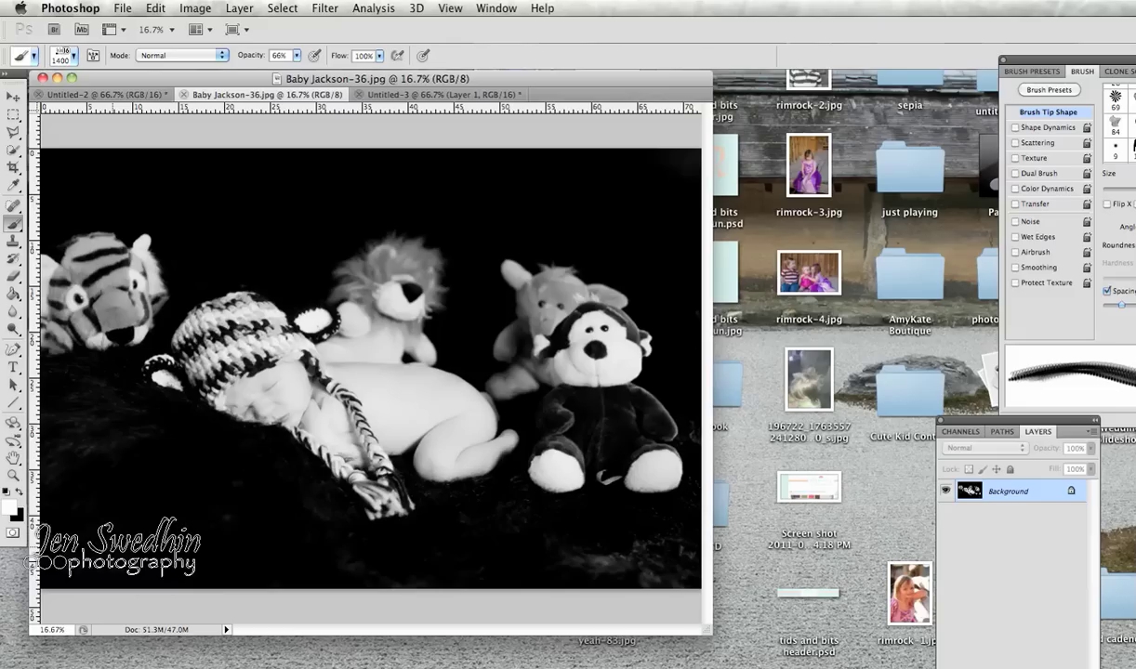
pyautogui.press(']')
pyautogui.press(']')
pyautogui.press(']')
pyautogui.press(']')
pyautogui.press(']')
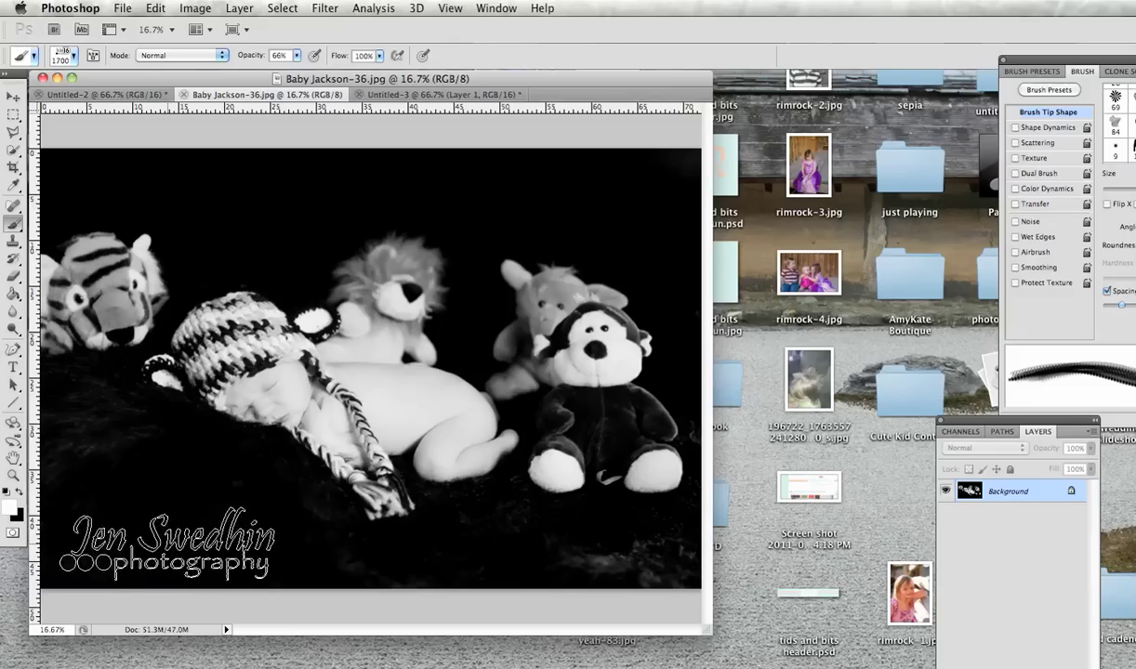
pyautogui.rightClick(191, 528)
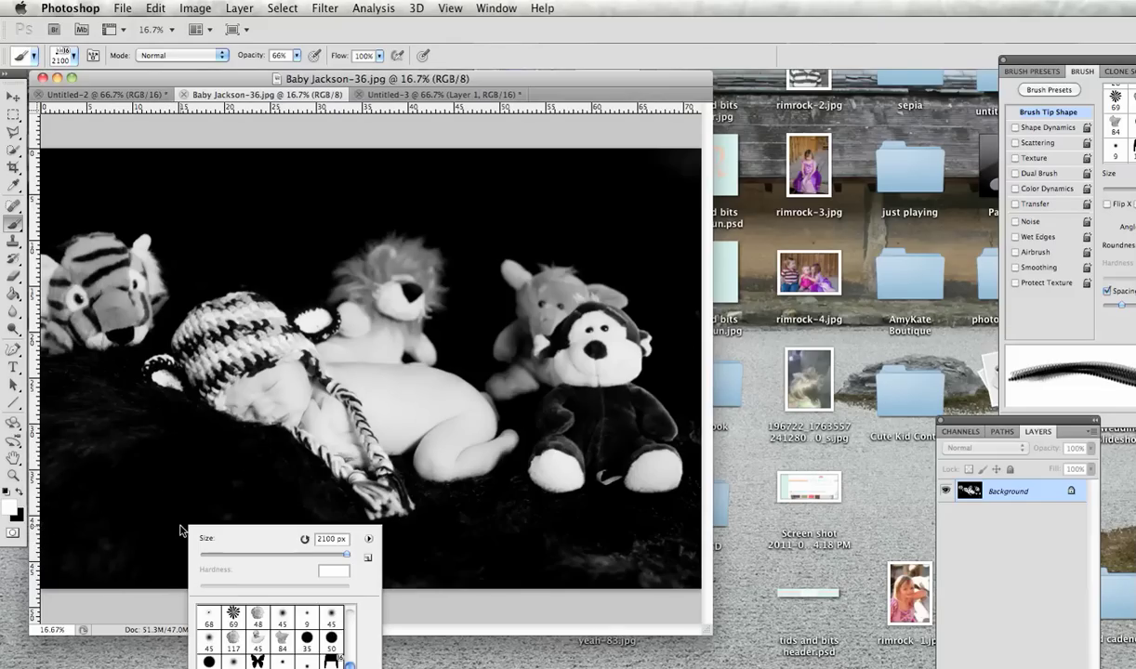
pyautogui.moveTo(333, 555); pyautogui.dragTo(341, 556)
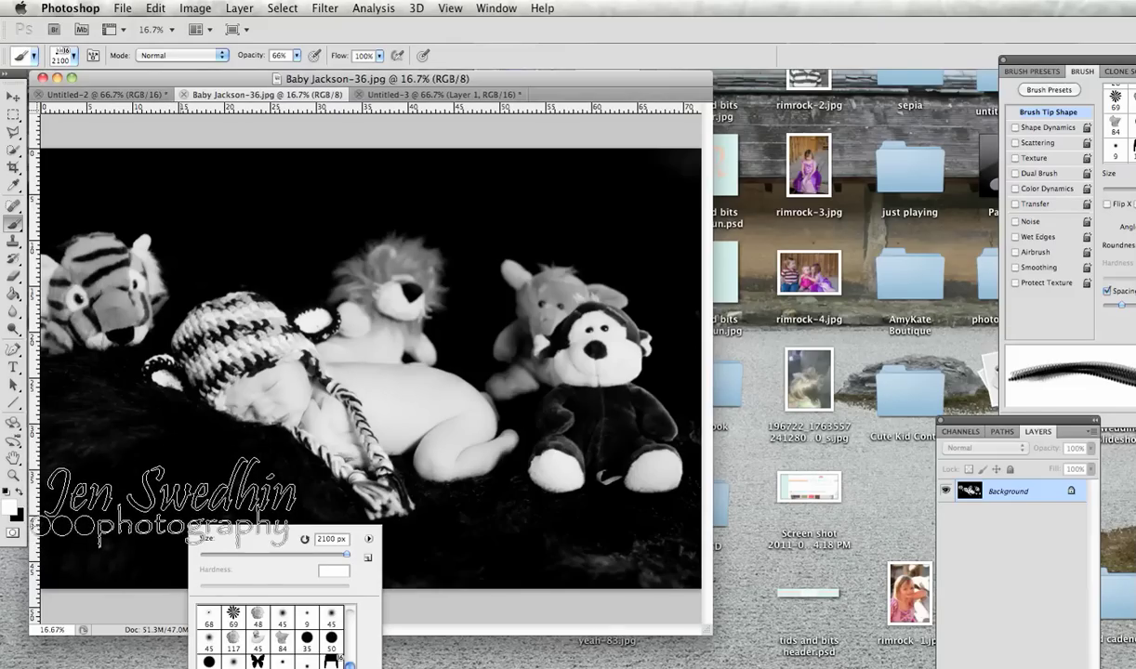
pyautogui.click(181, 493)
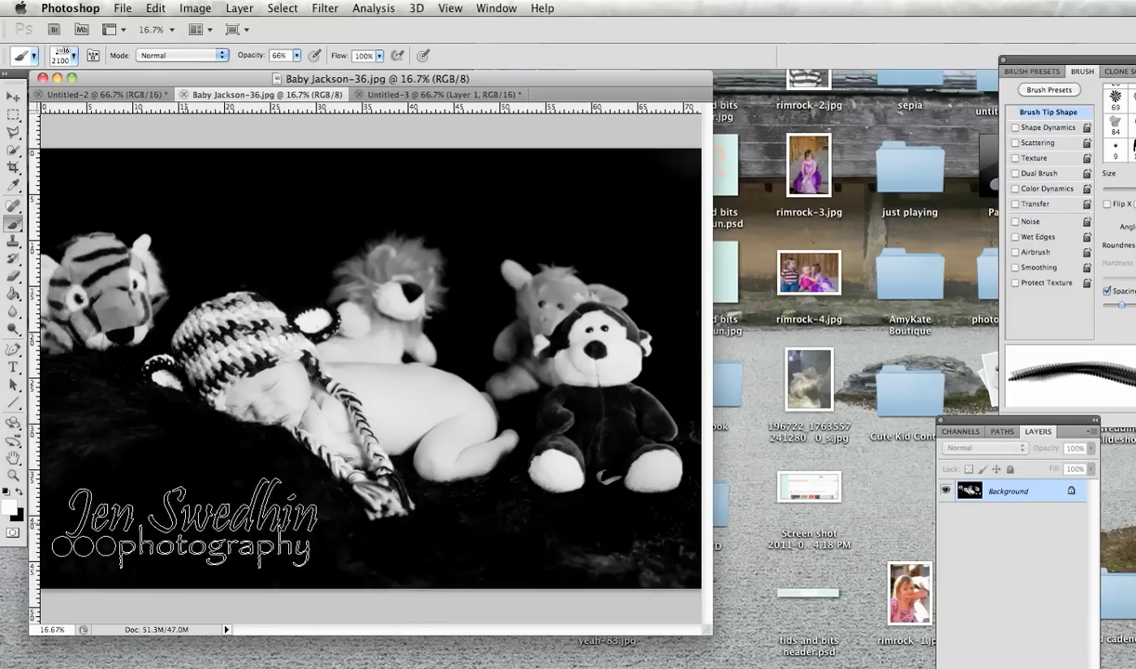
pyautogui.click(181, 532)
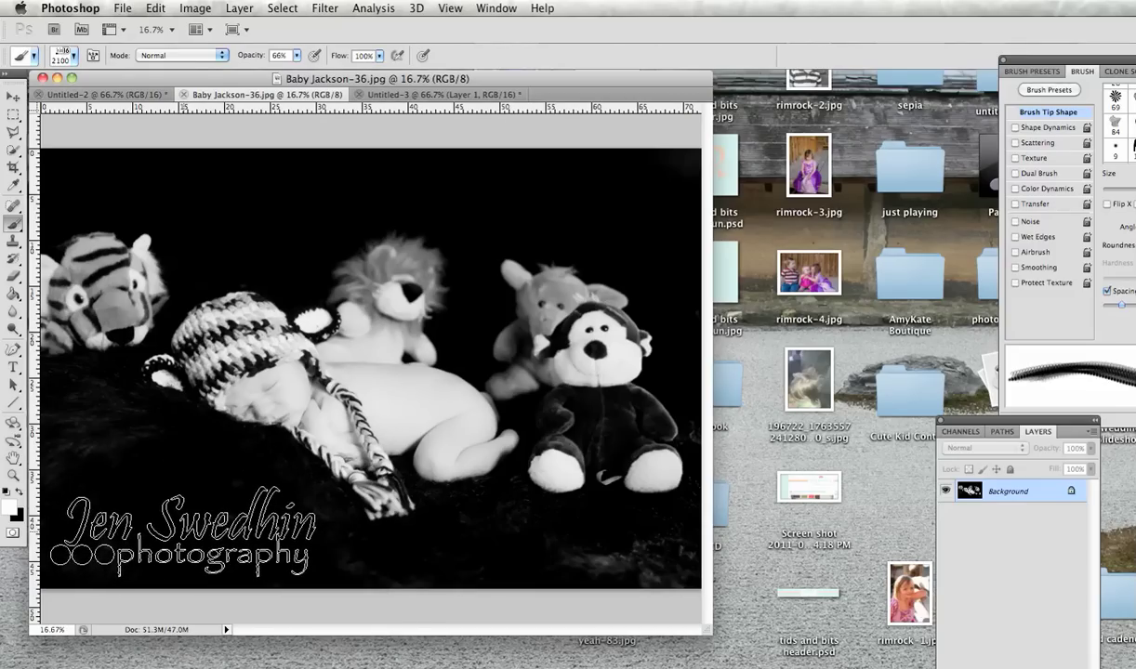
# Step: Stamp the watermark at 100% opacity on the lower left, then undo it
pyautogui.click(297, 54)
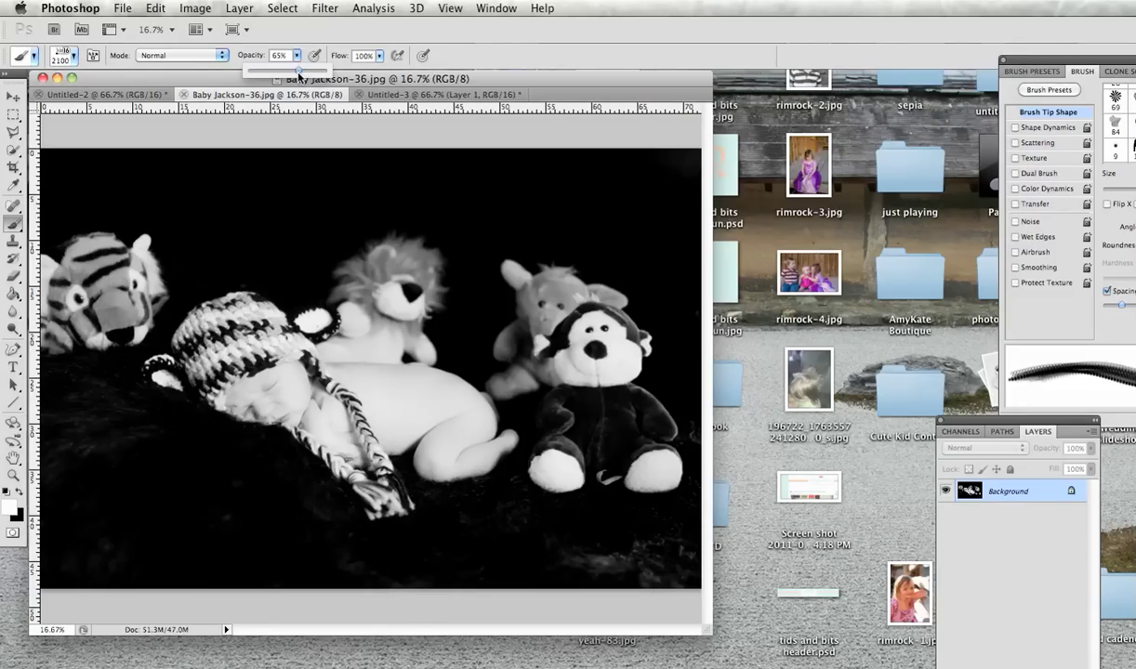
pyautogui.moveTo(298, 70); pyautogui.dragTo(326, 70)
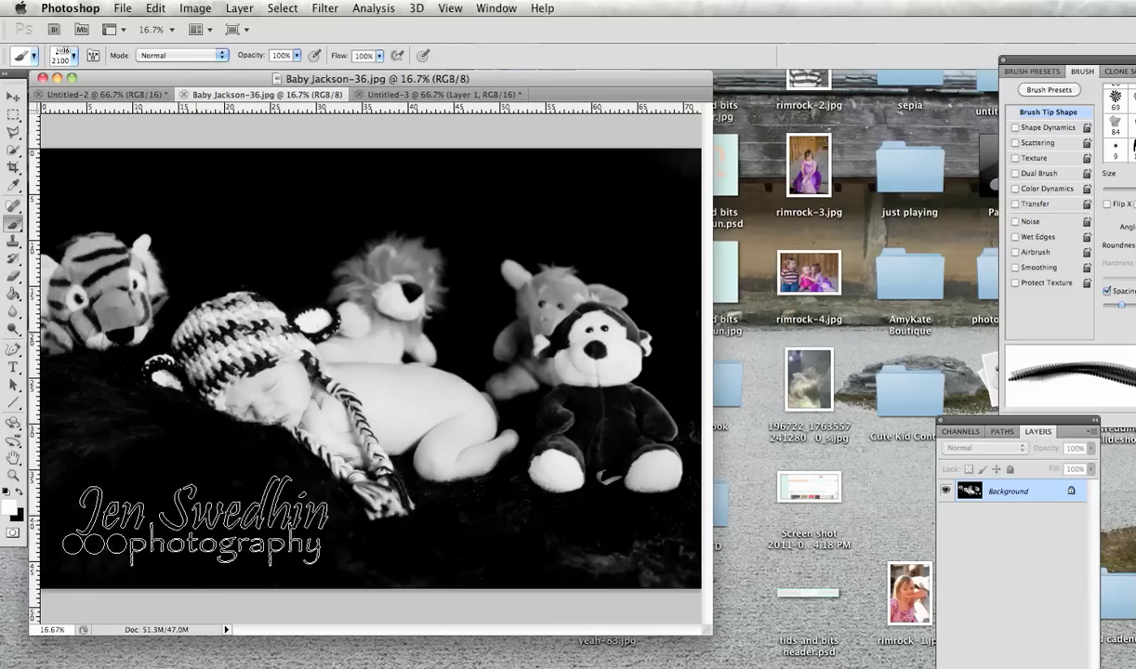
pyautogui.click(195, 521)
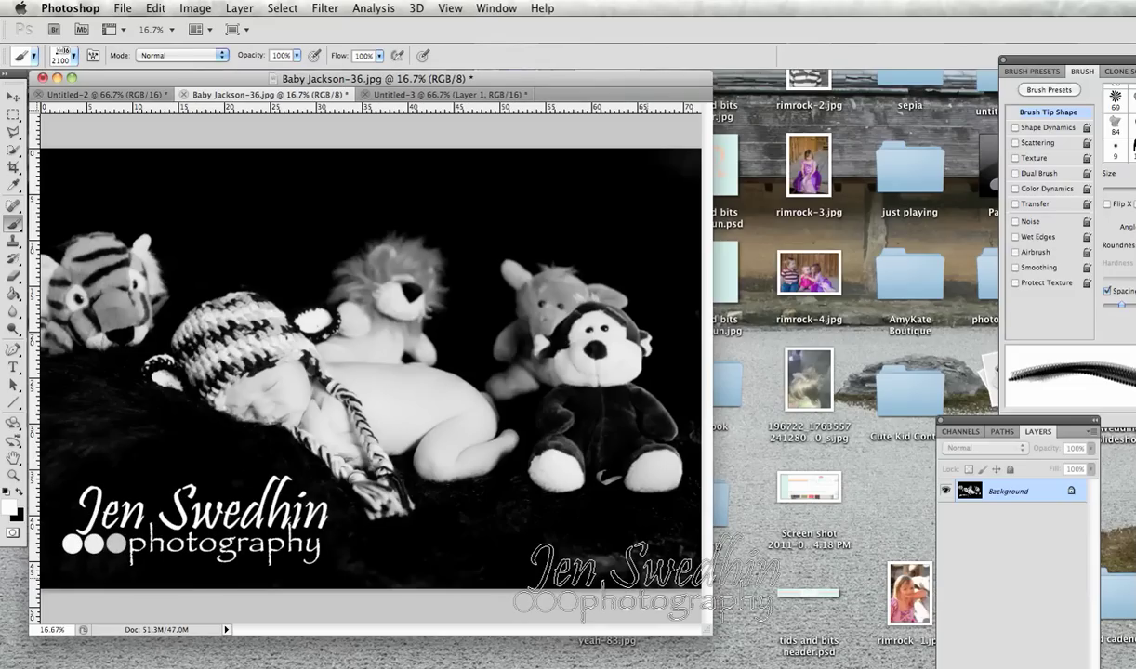
pyautogui.hotkey('ctrl', 'z')
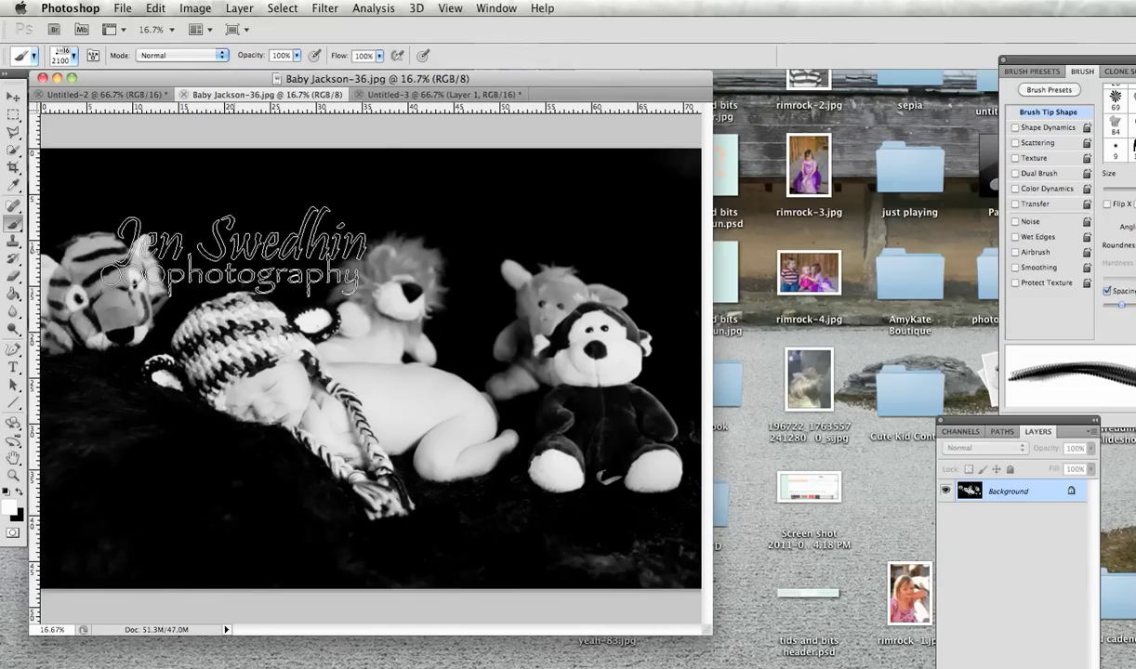
# Step: Lower brush opacity to 60% and stamp the watermark on the photo's lower left
pyautogui.click(296, 55)
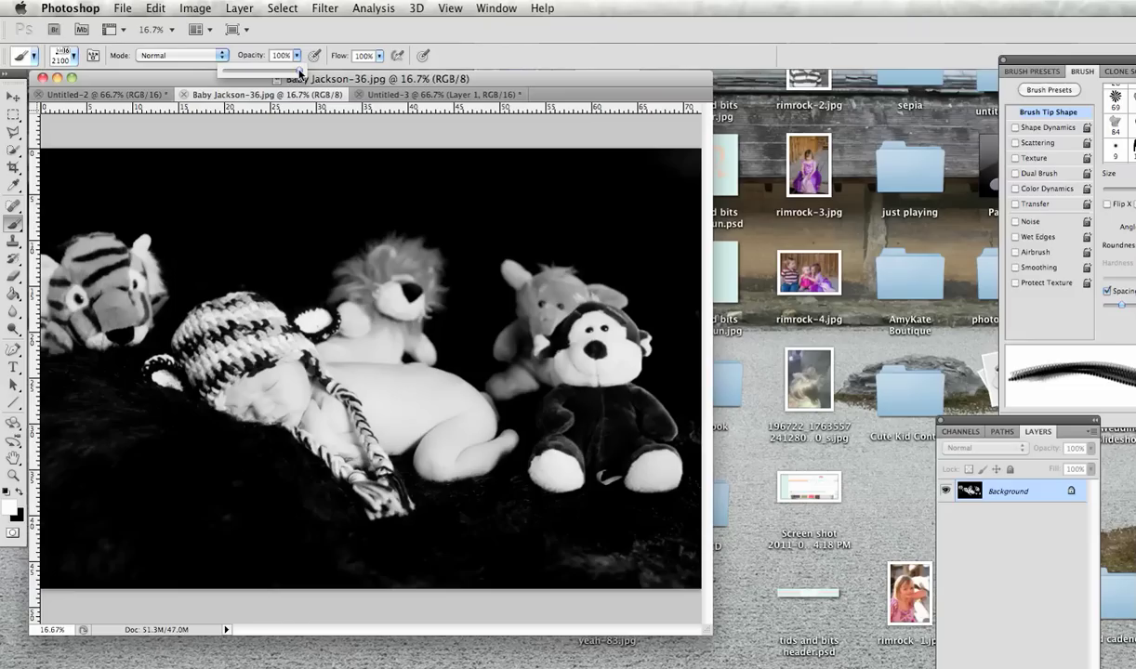
pyautogui.moveTo(294, 72); pyautogui.dragTo(269, 72)
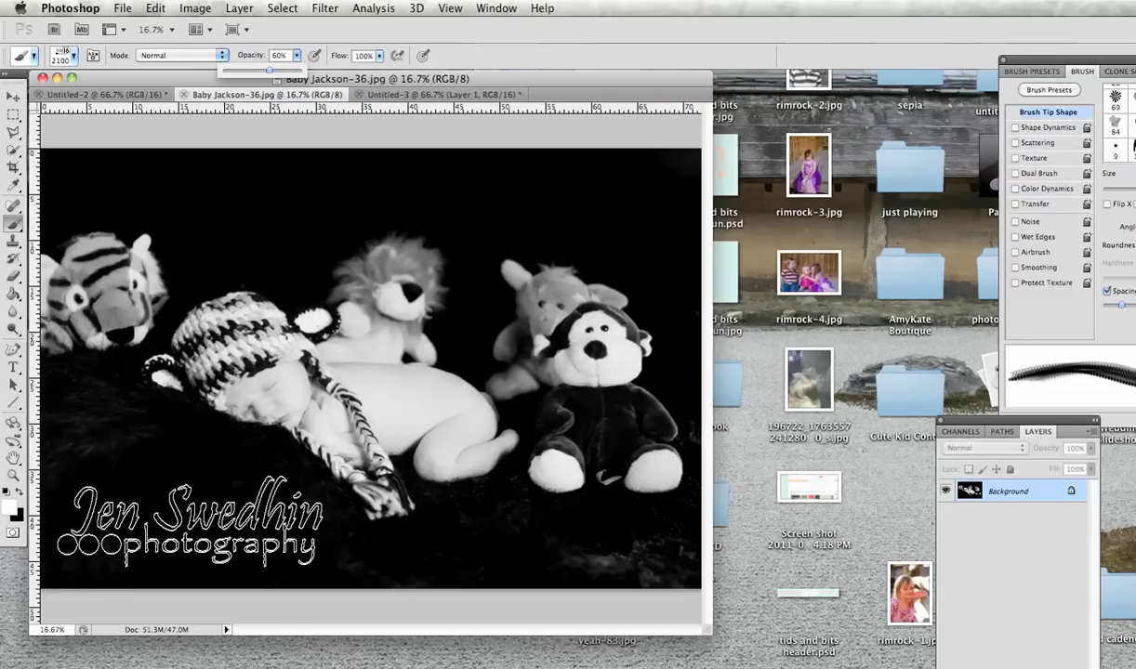
pyautogui.click(187, 530)
pyautogui.click(187, 528)
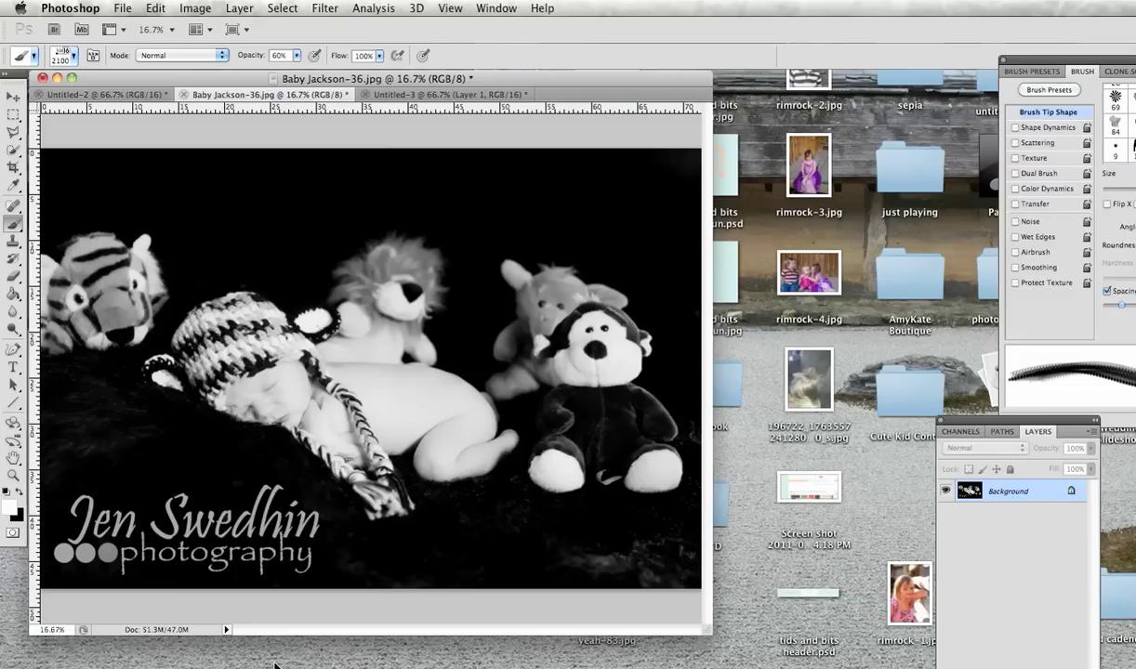
# Step: Bring the Untitled-2 document with the black ornate frame to the front
pyautogui.click(113, 95)
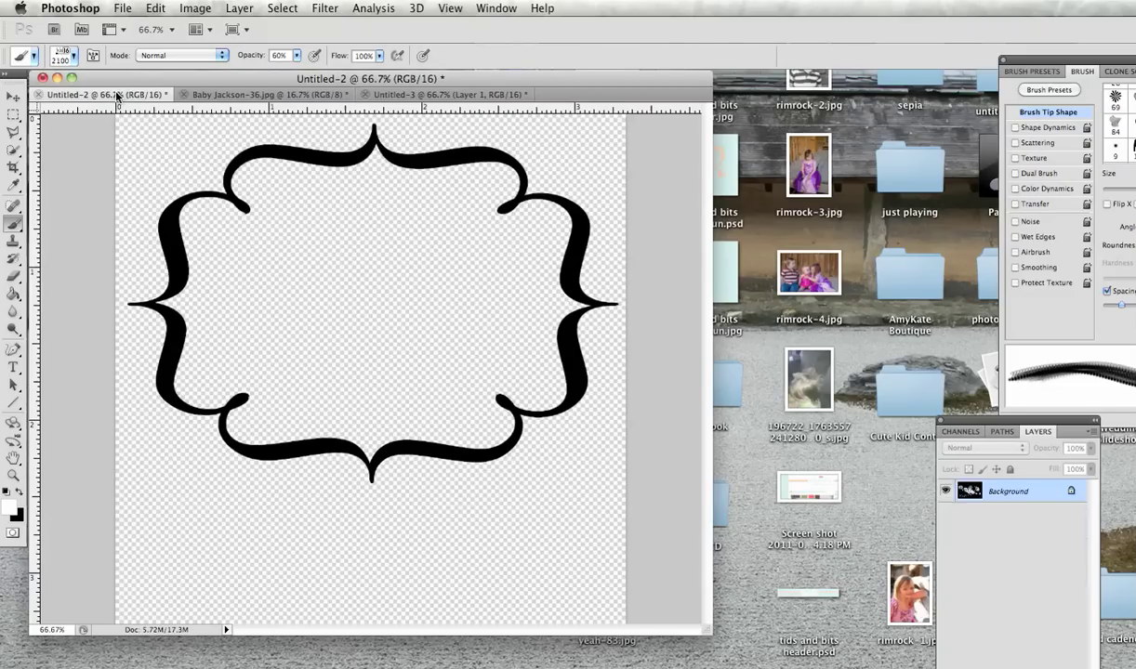